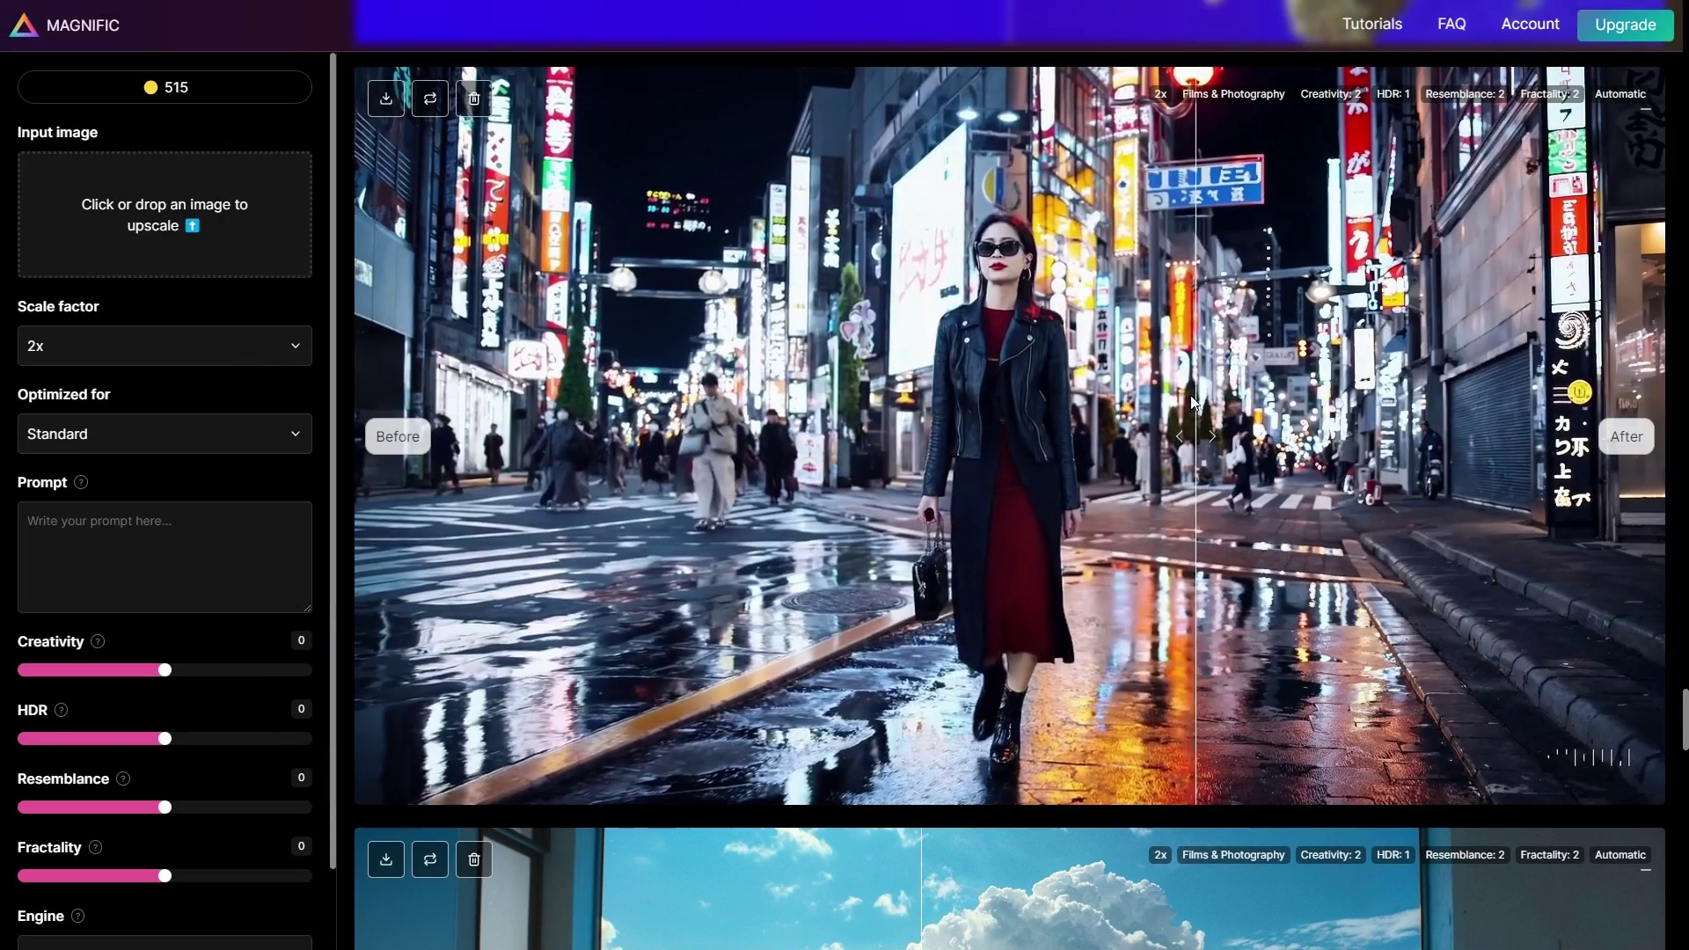
Compare before/after upscale examples of the night street and townhouse renders while scrolling the page.
left_click_drag(1193, 403, 1001, 355)
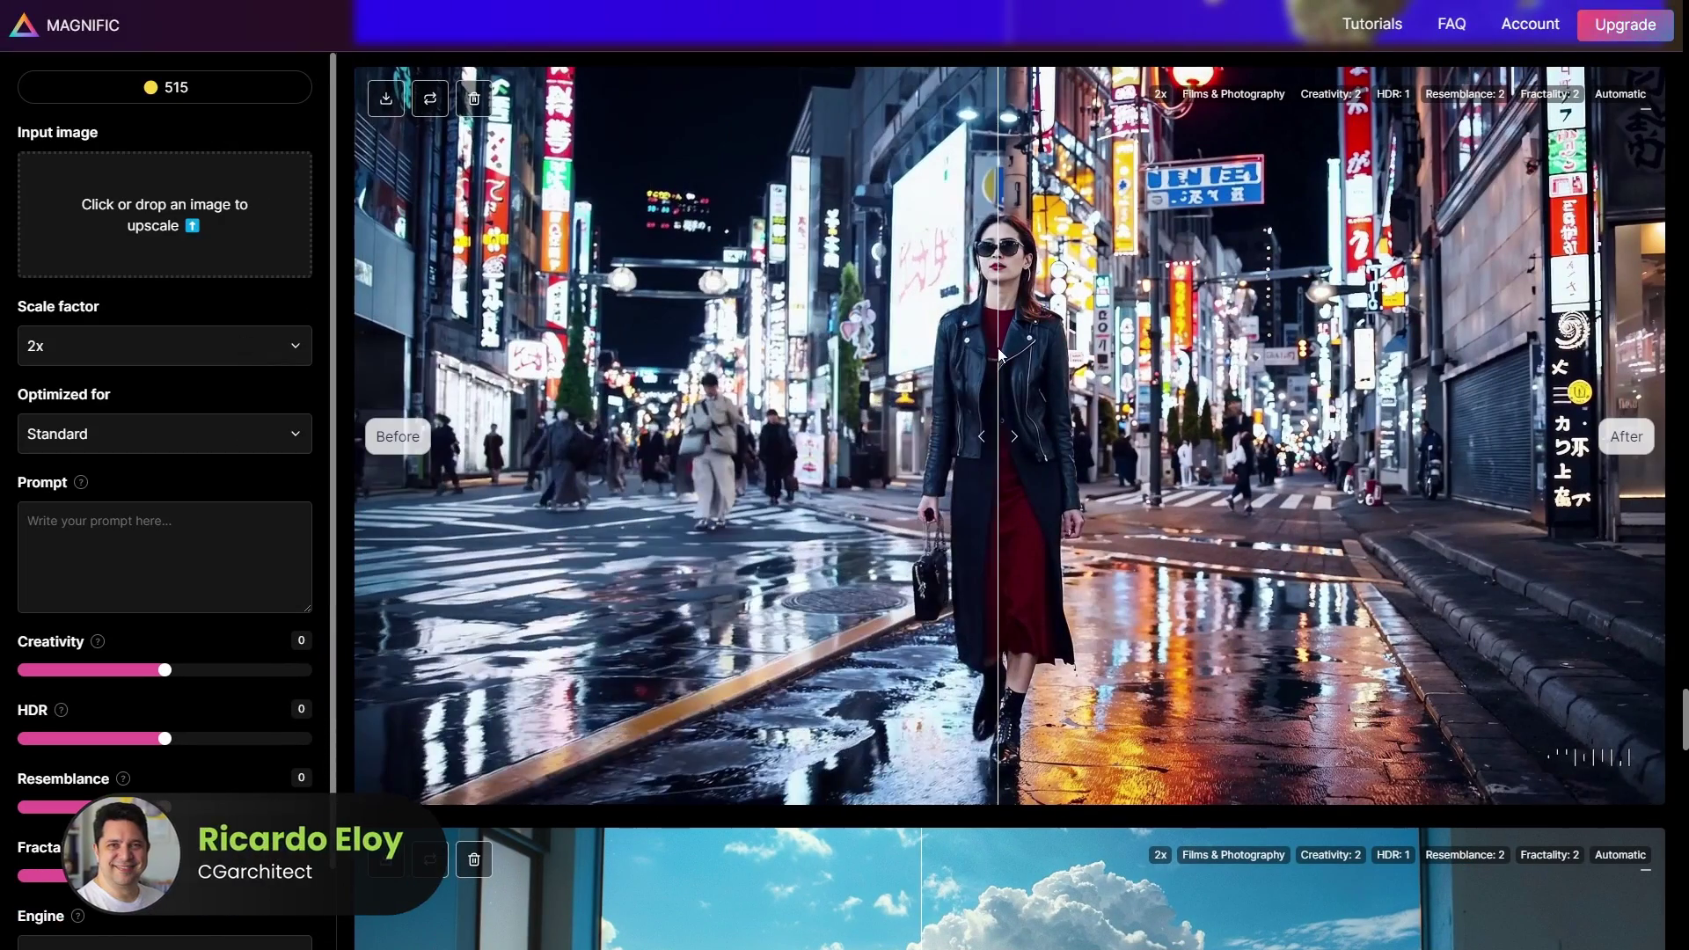
scroll(957, 318, "down", 5)
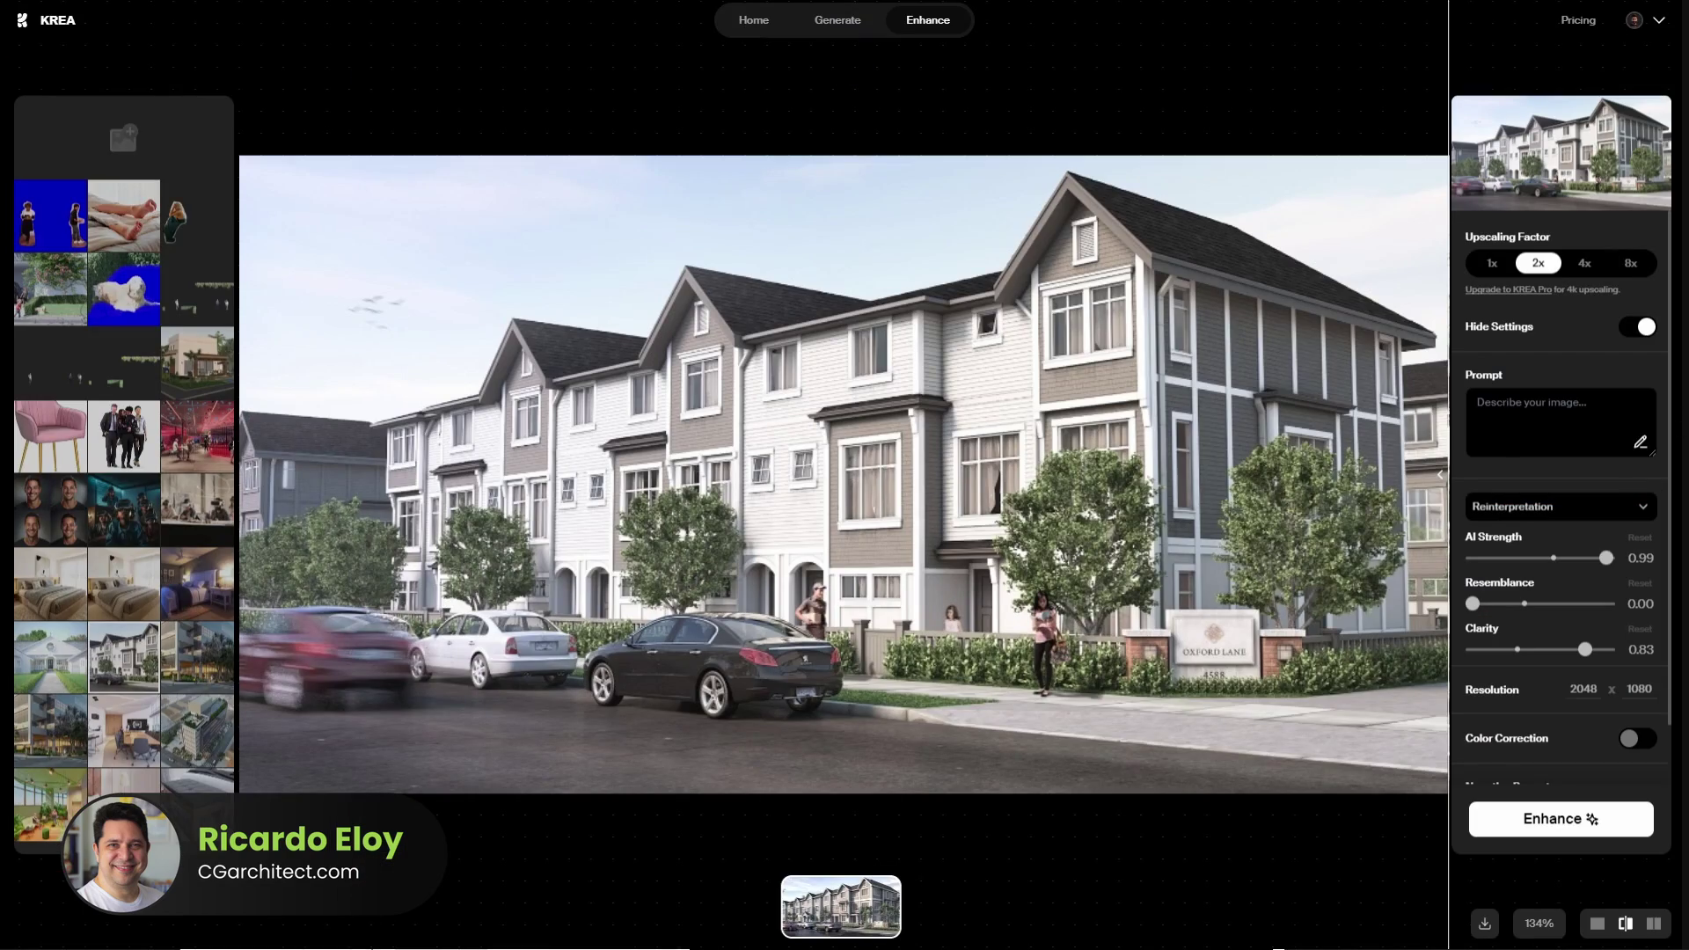
left_click_drag(1443, 475, 369, 473)
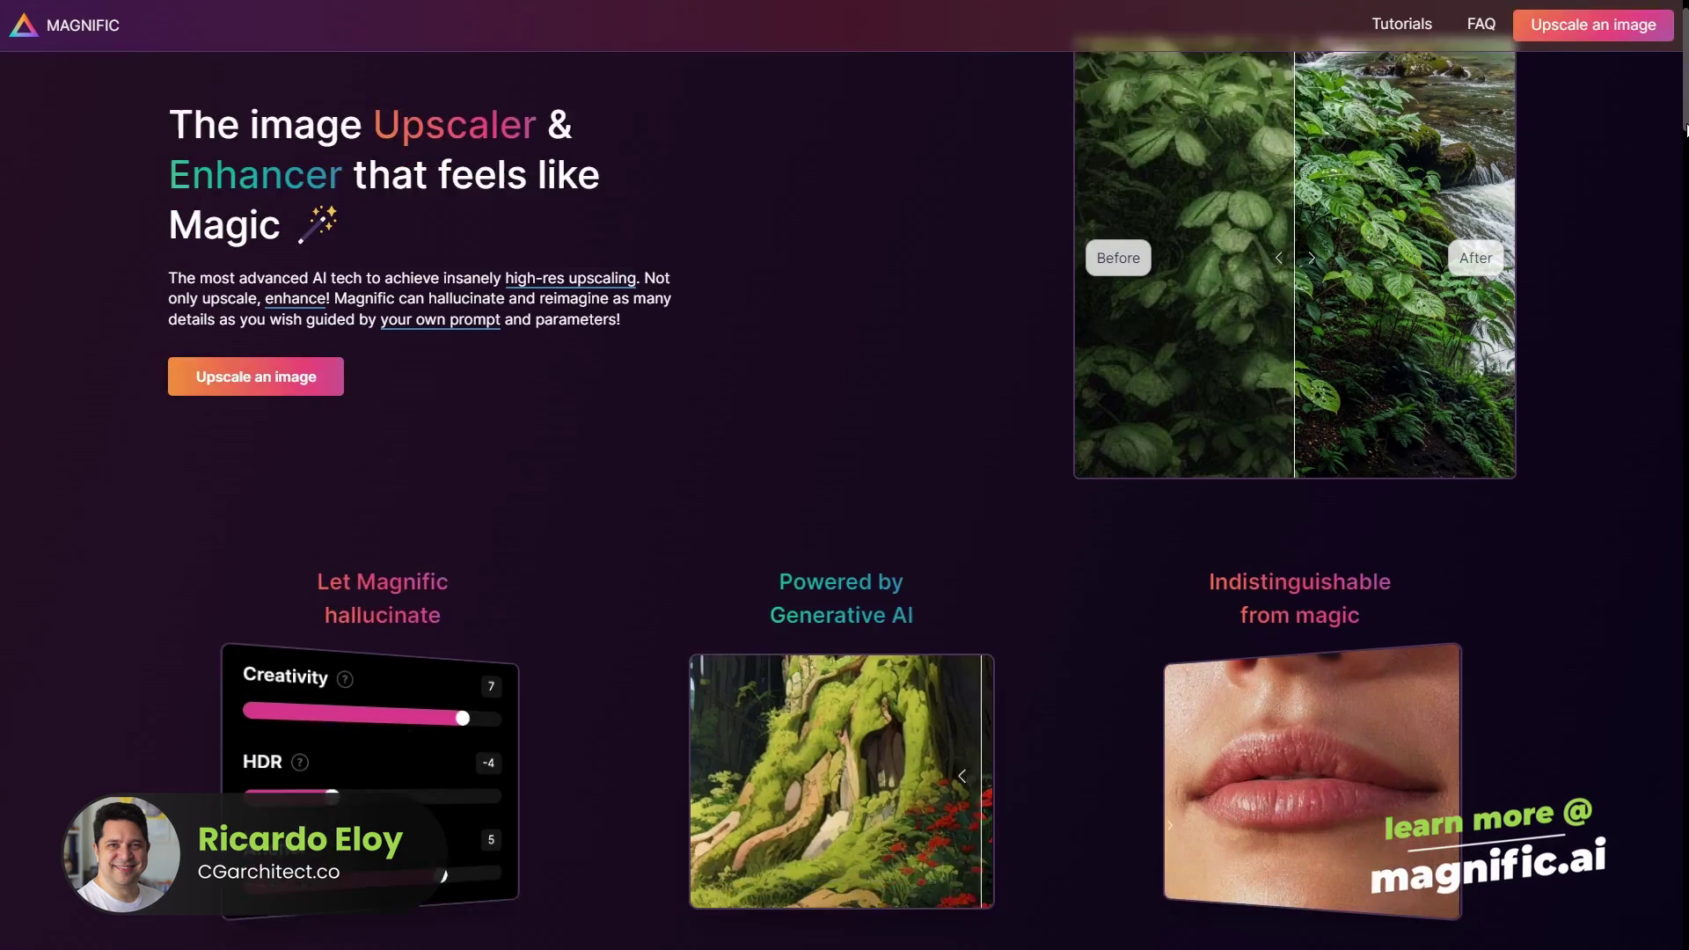
scroll(1685, 128, "down", 20)
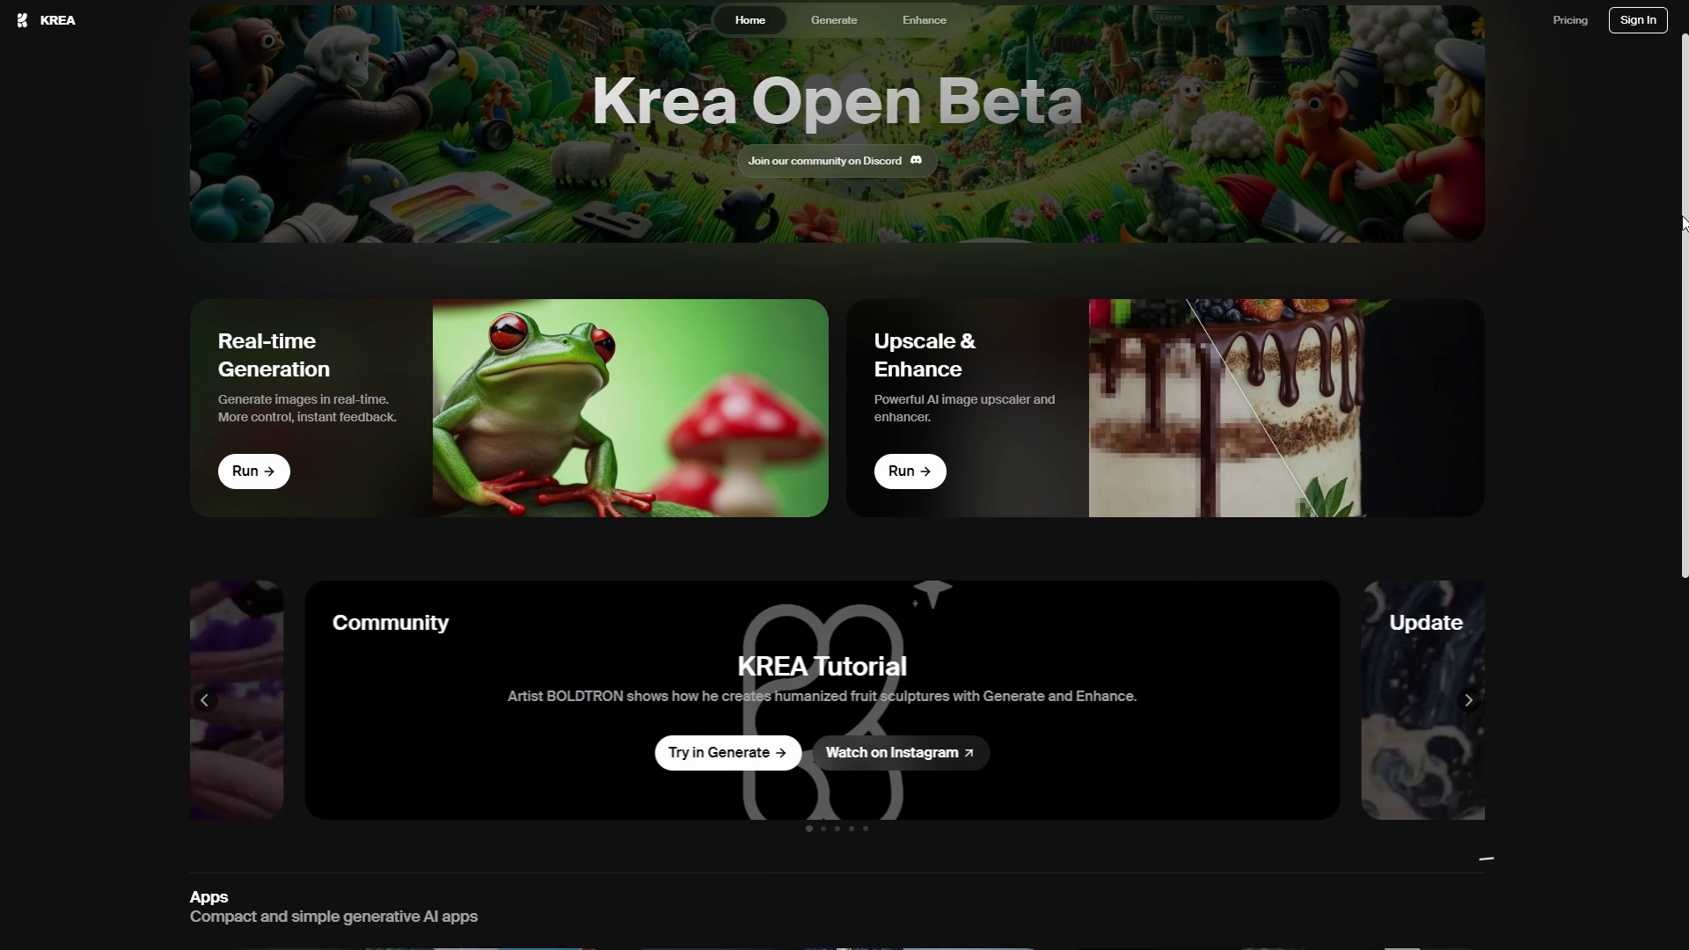
scroll(1683, 222, "down", 6)
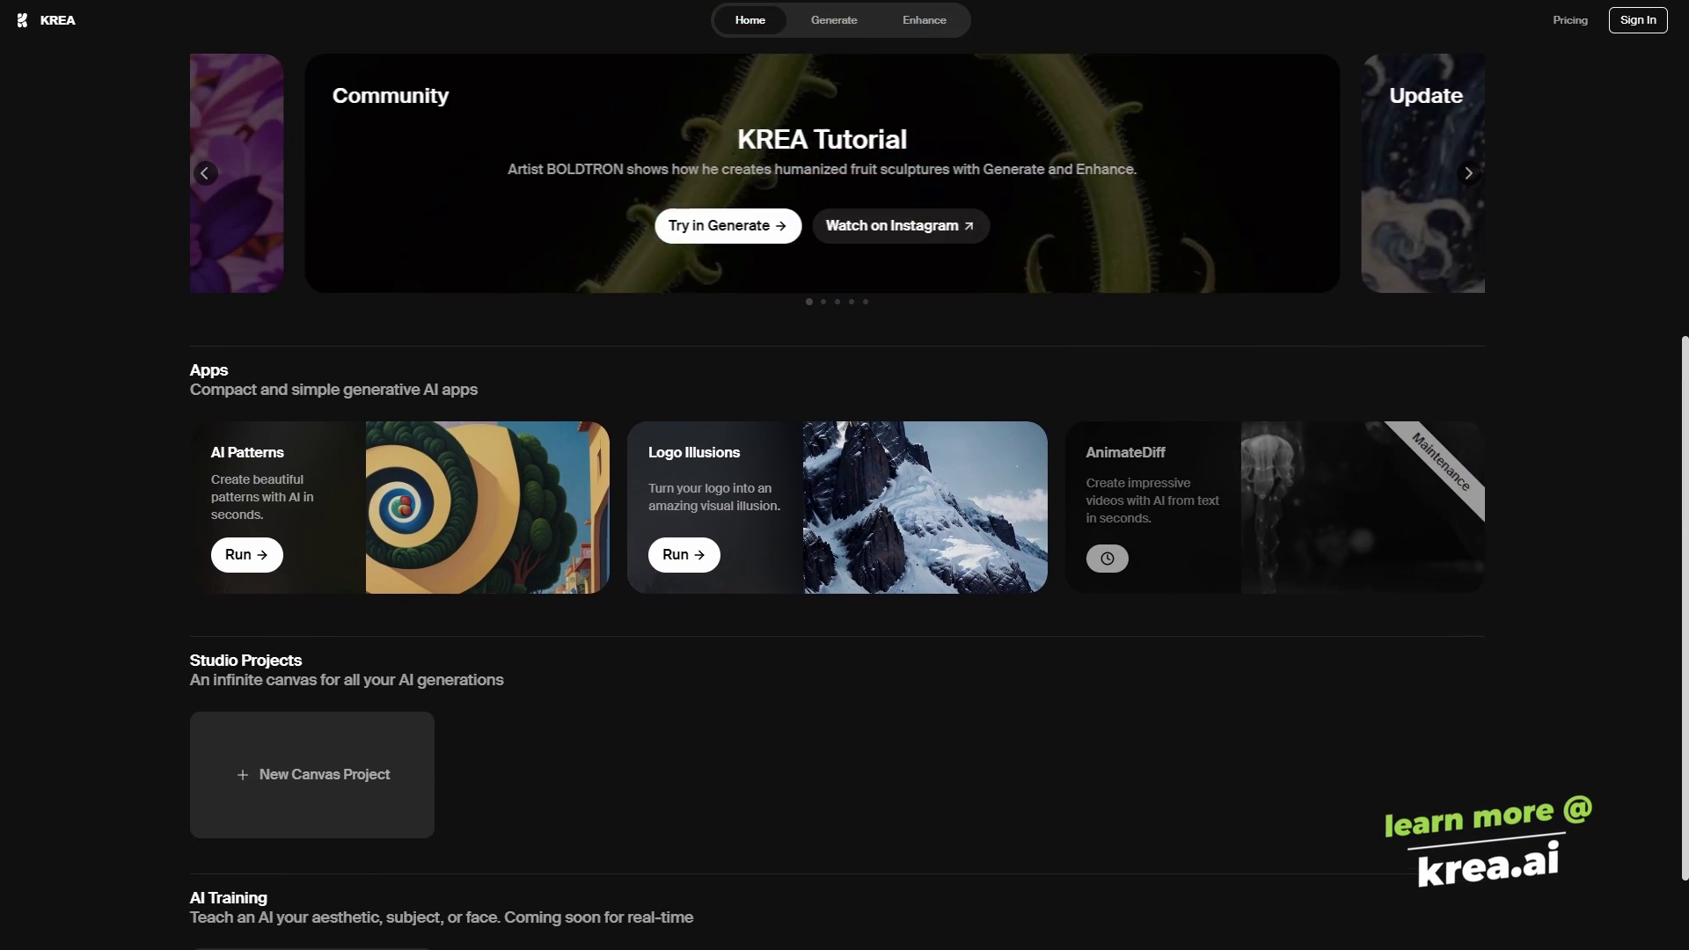
scroll(844, 475, "up", 2)
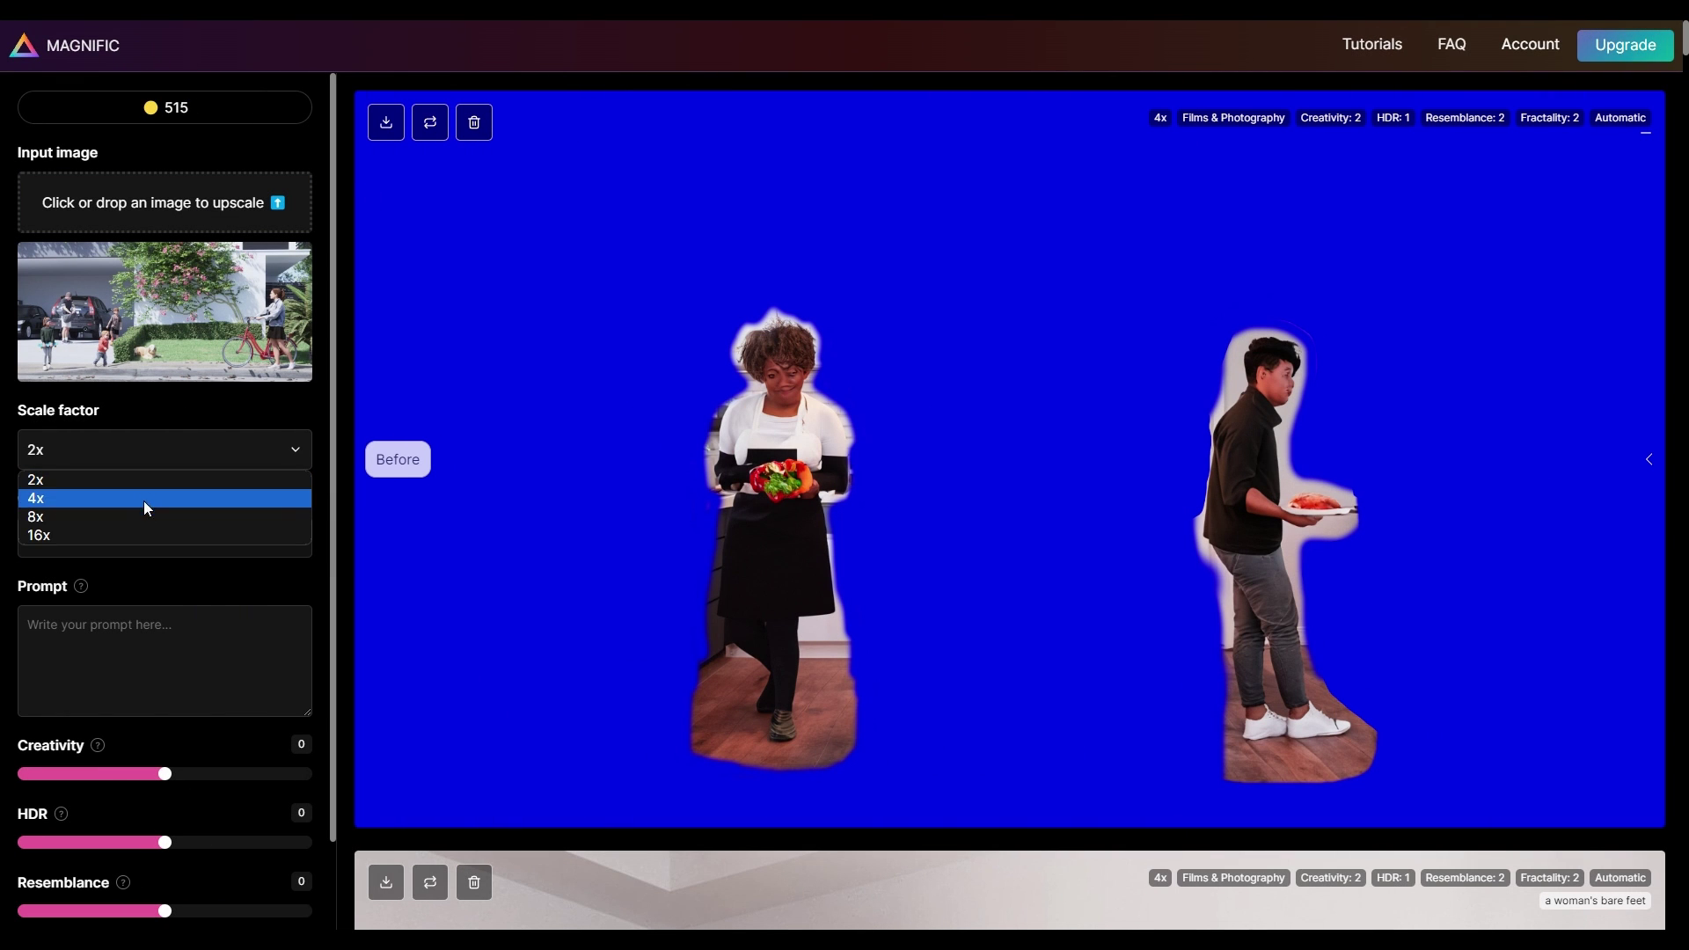
Set the Optimized for preset to Films & Photography.
left_click(139, 531)
left_click(160, 540)
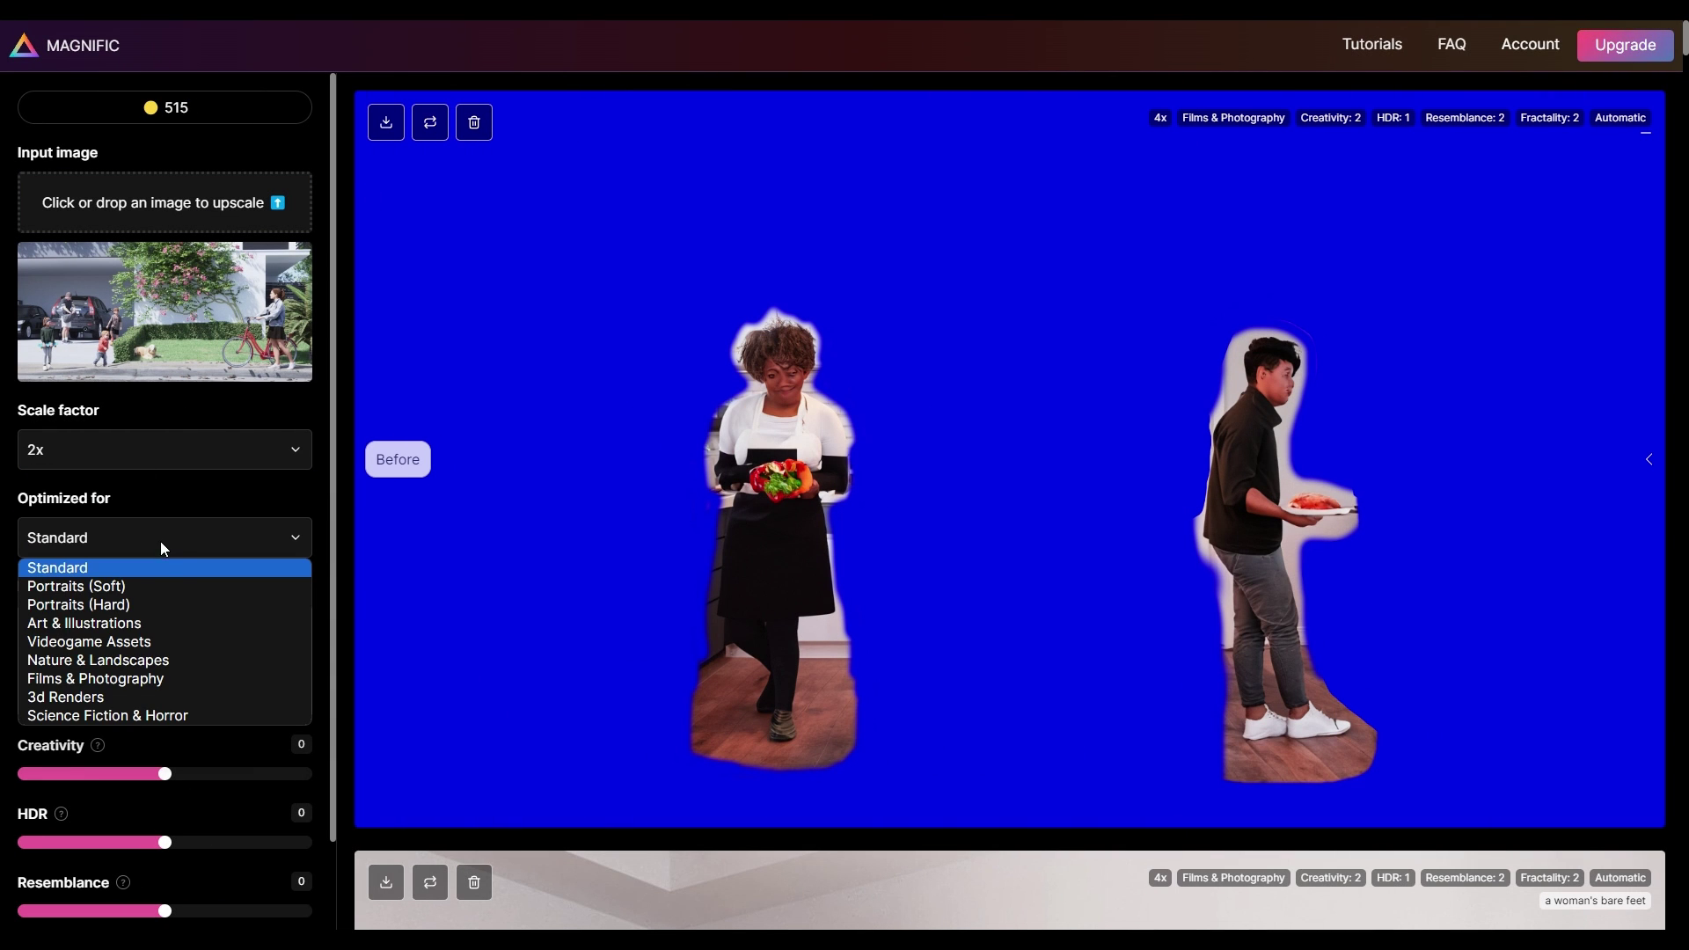
left_click(164, 682)
Enter the prompt 'A family in front of their house, grass, lush landscaping, bicycle, children, woman, man,'.
scroll(329, 466, "down", 1)
scroll(146, 483, "down", 1)
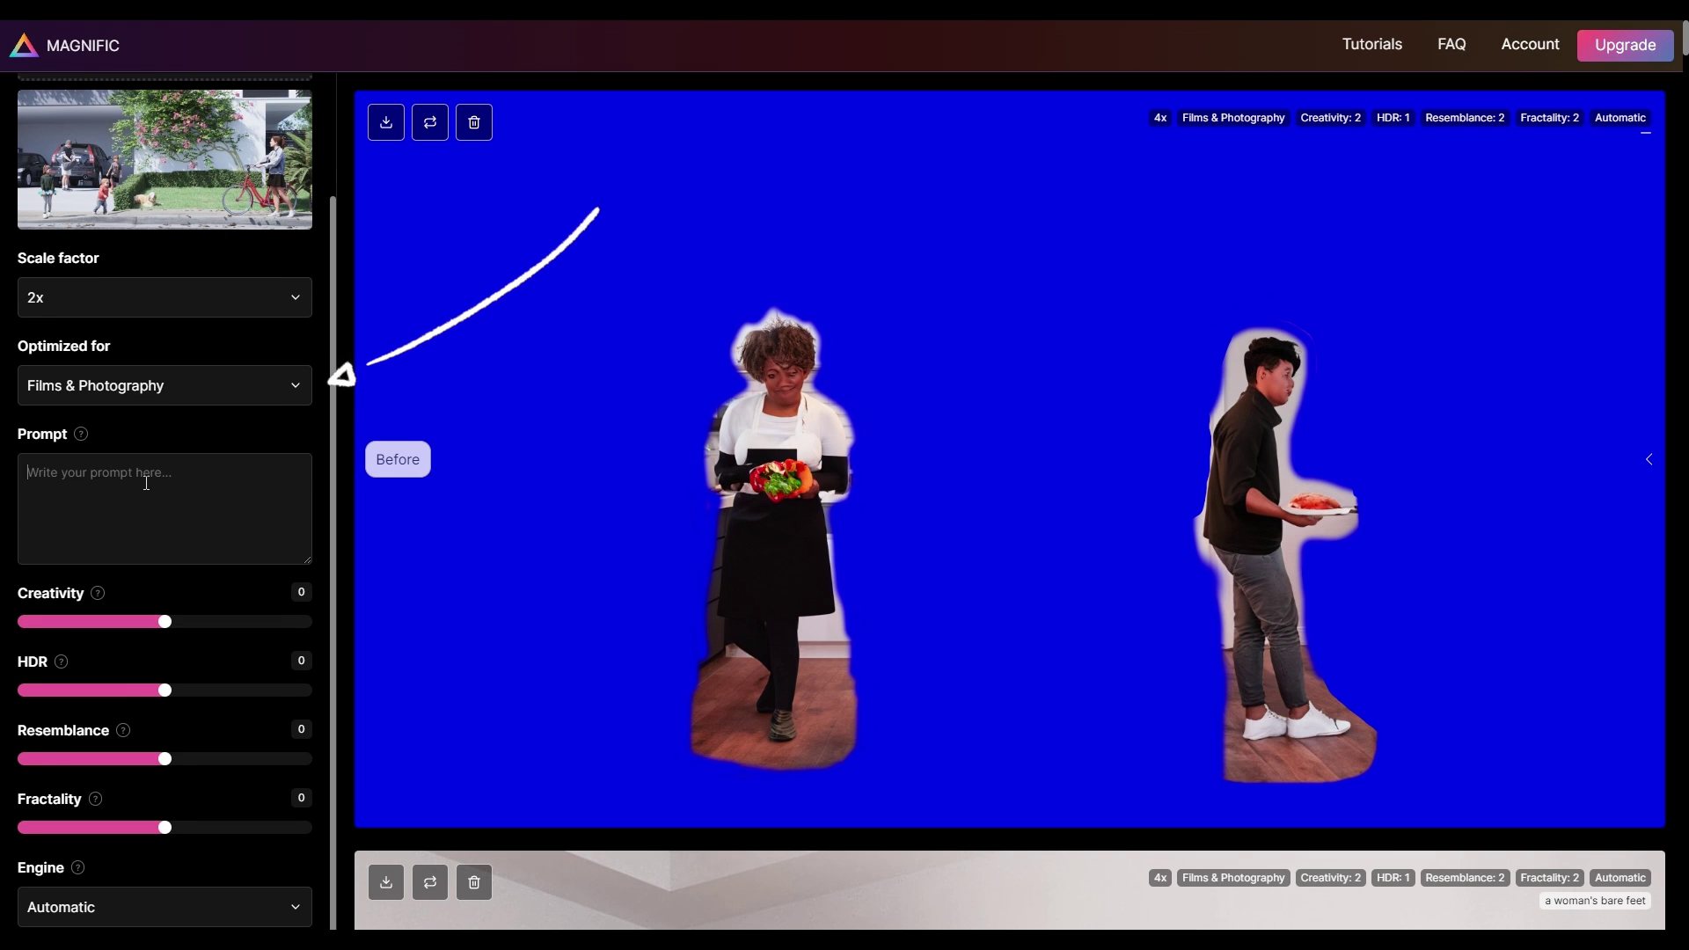
type("heir house, grass, lush landscaping, bicycle, children, woman, man")
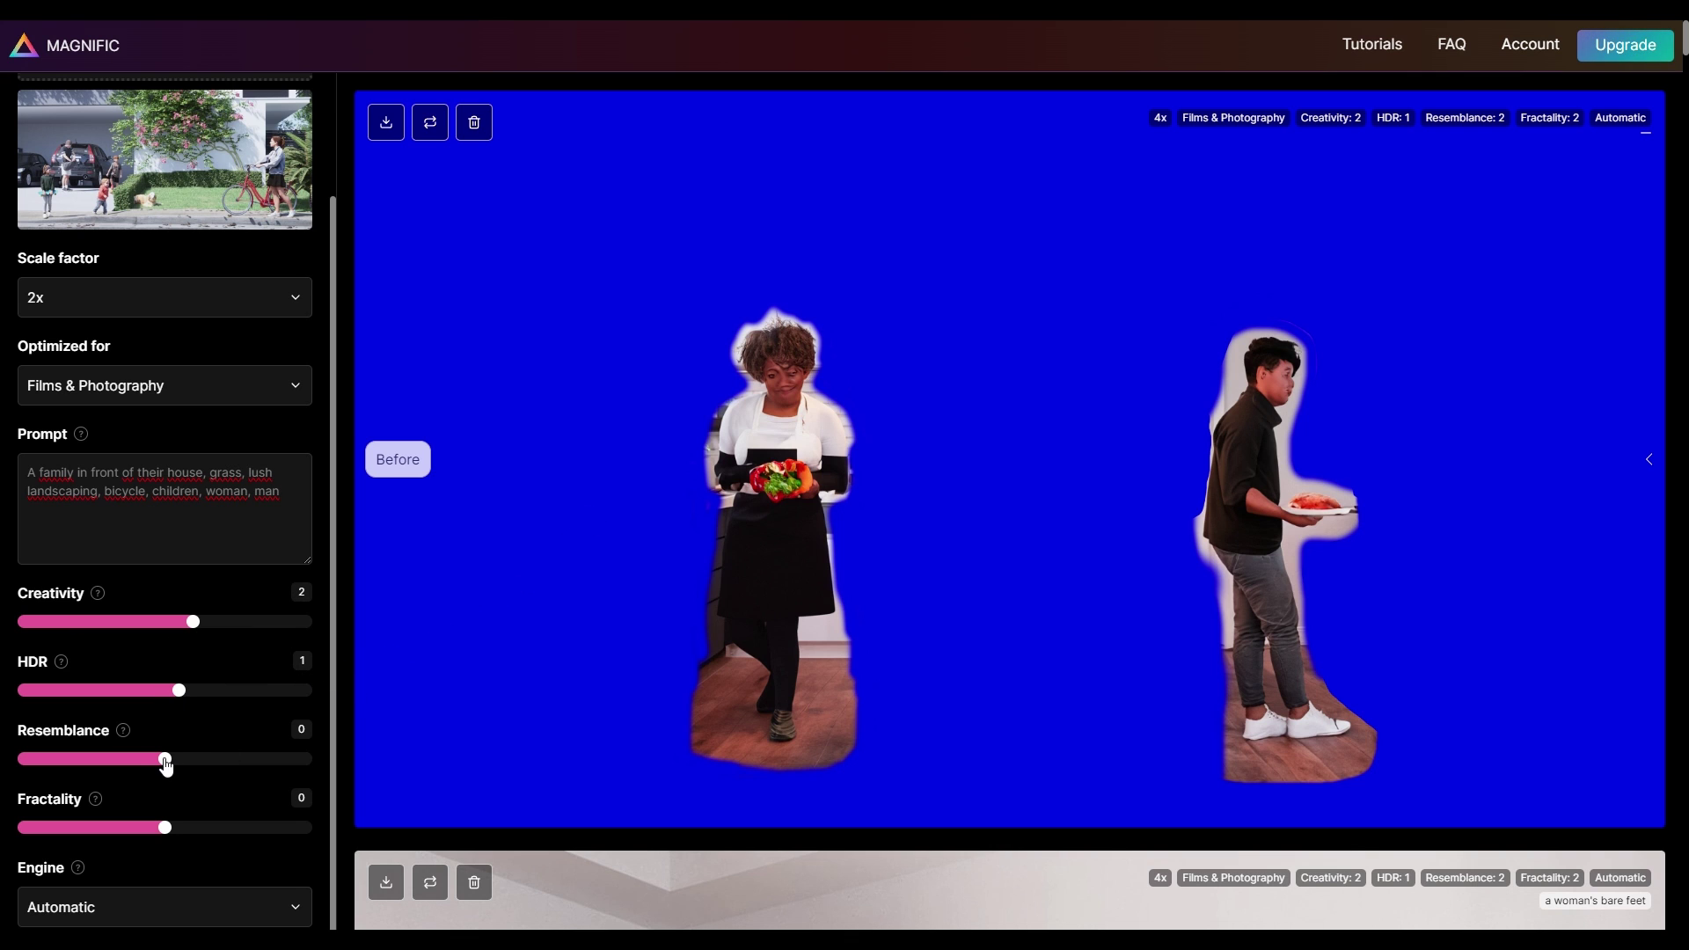
Raise the Resemblance and Fractality sliders from their defaults to 2.
left_click_drag(165, 758, 194, 759)
left_click_drag(165, 828, 192, 828)
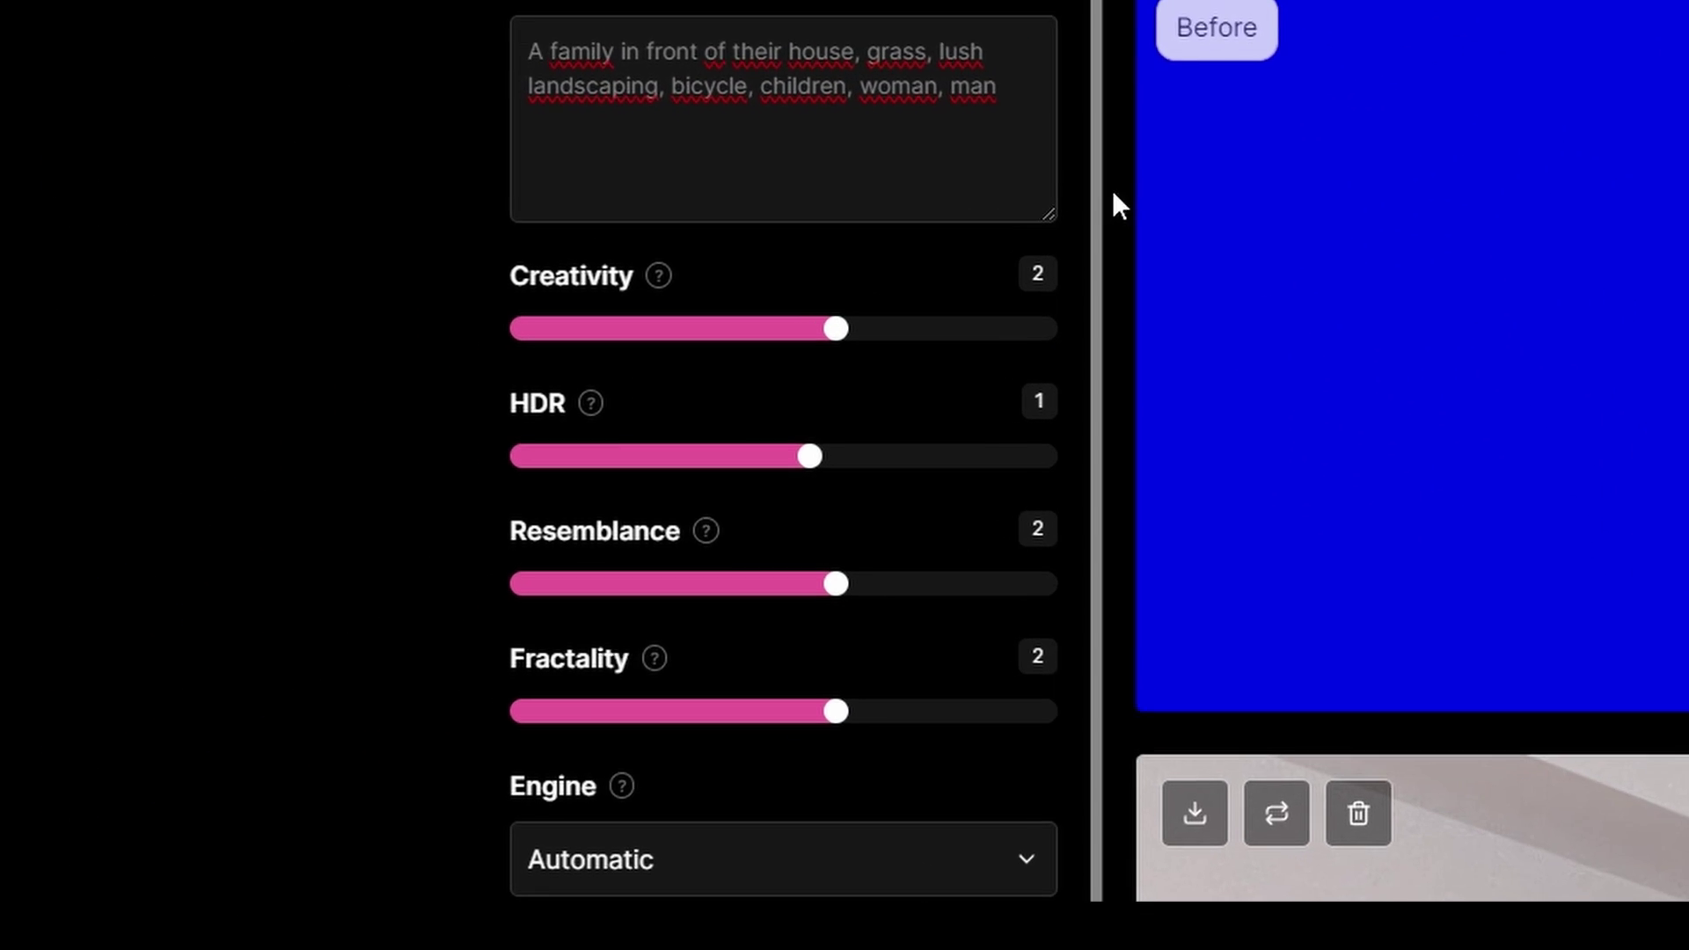
left_click_drag(335, 569, 336, 684)
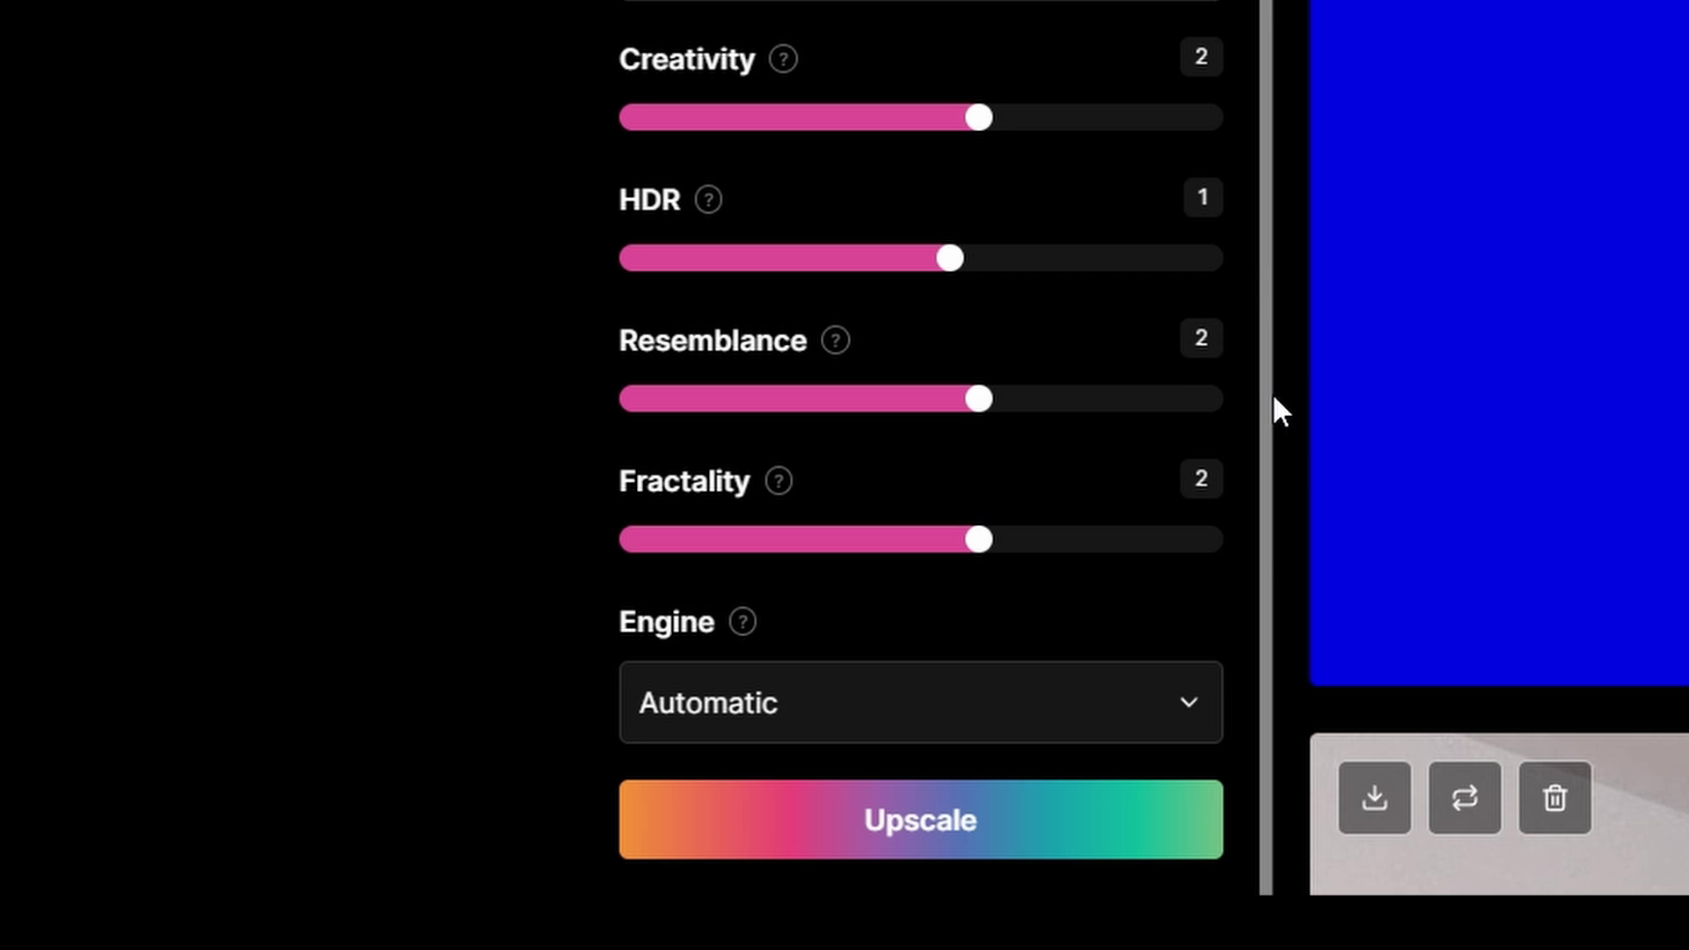
Switch the engine to Magnific Sharpy and upscale the family-house image 2x.
left_click(786, 701)
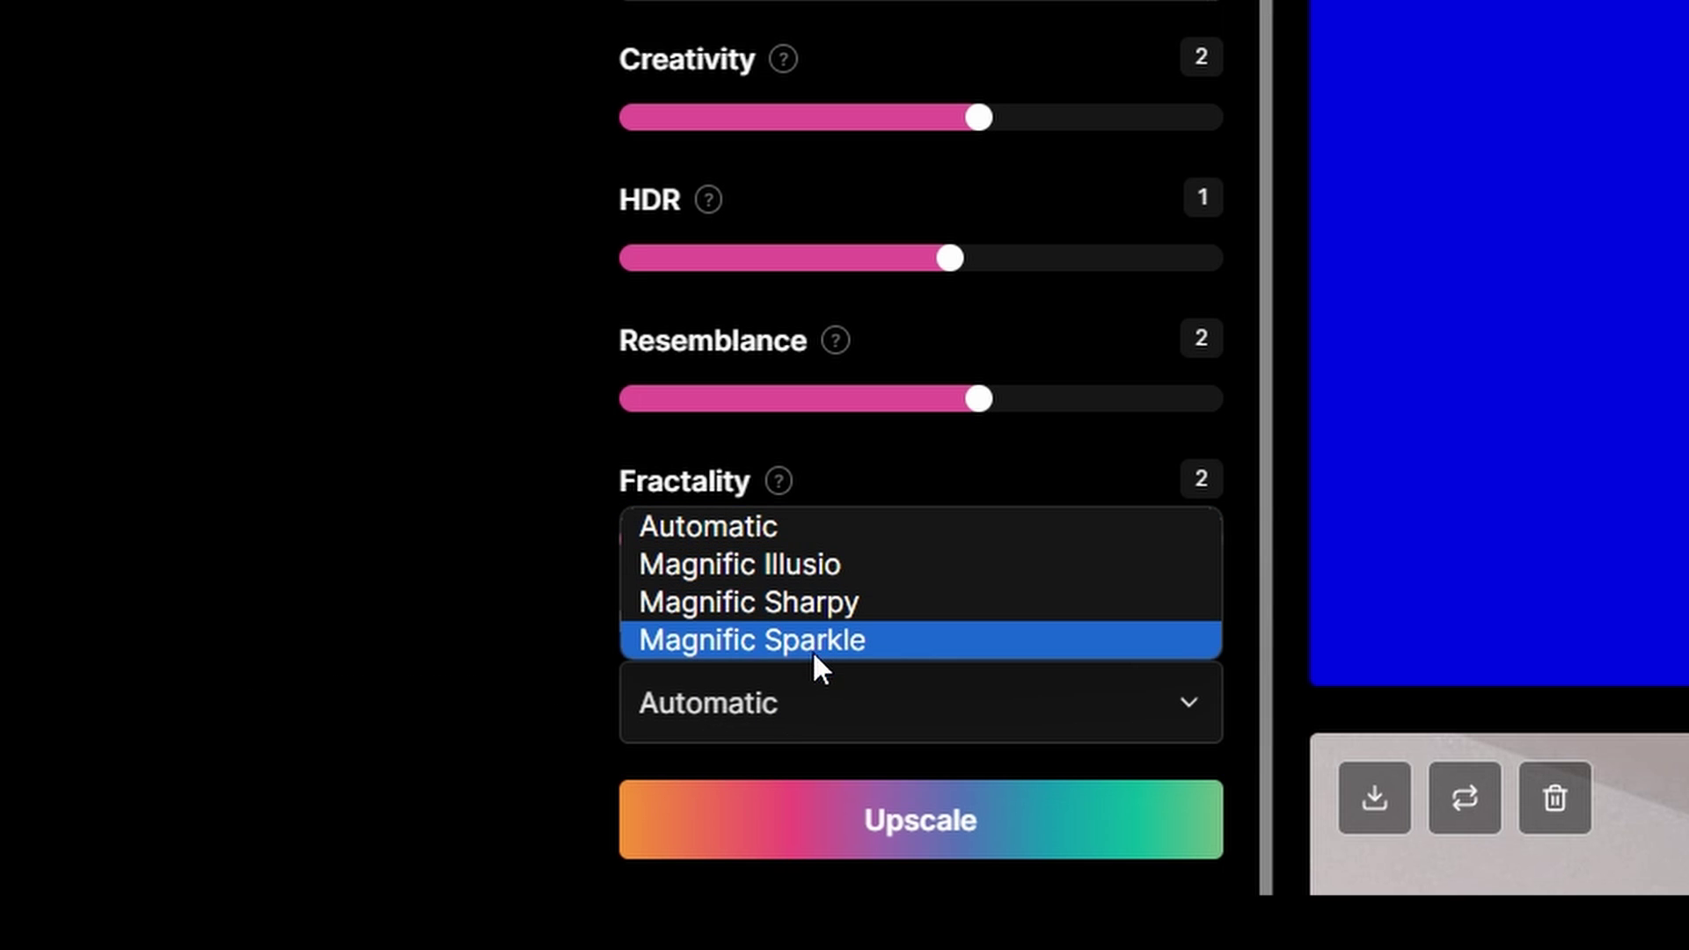
left_click(827, 607)
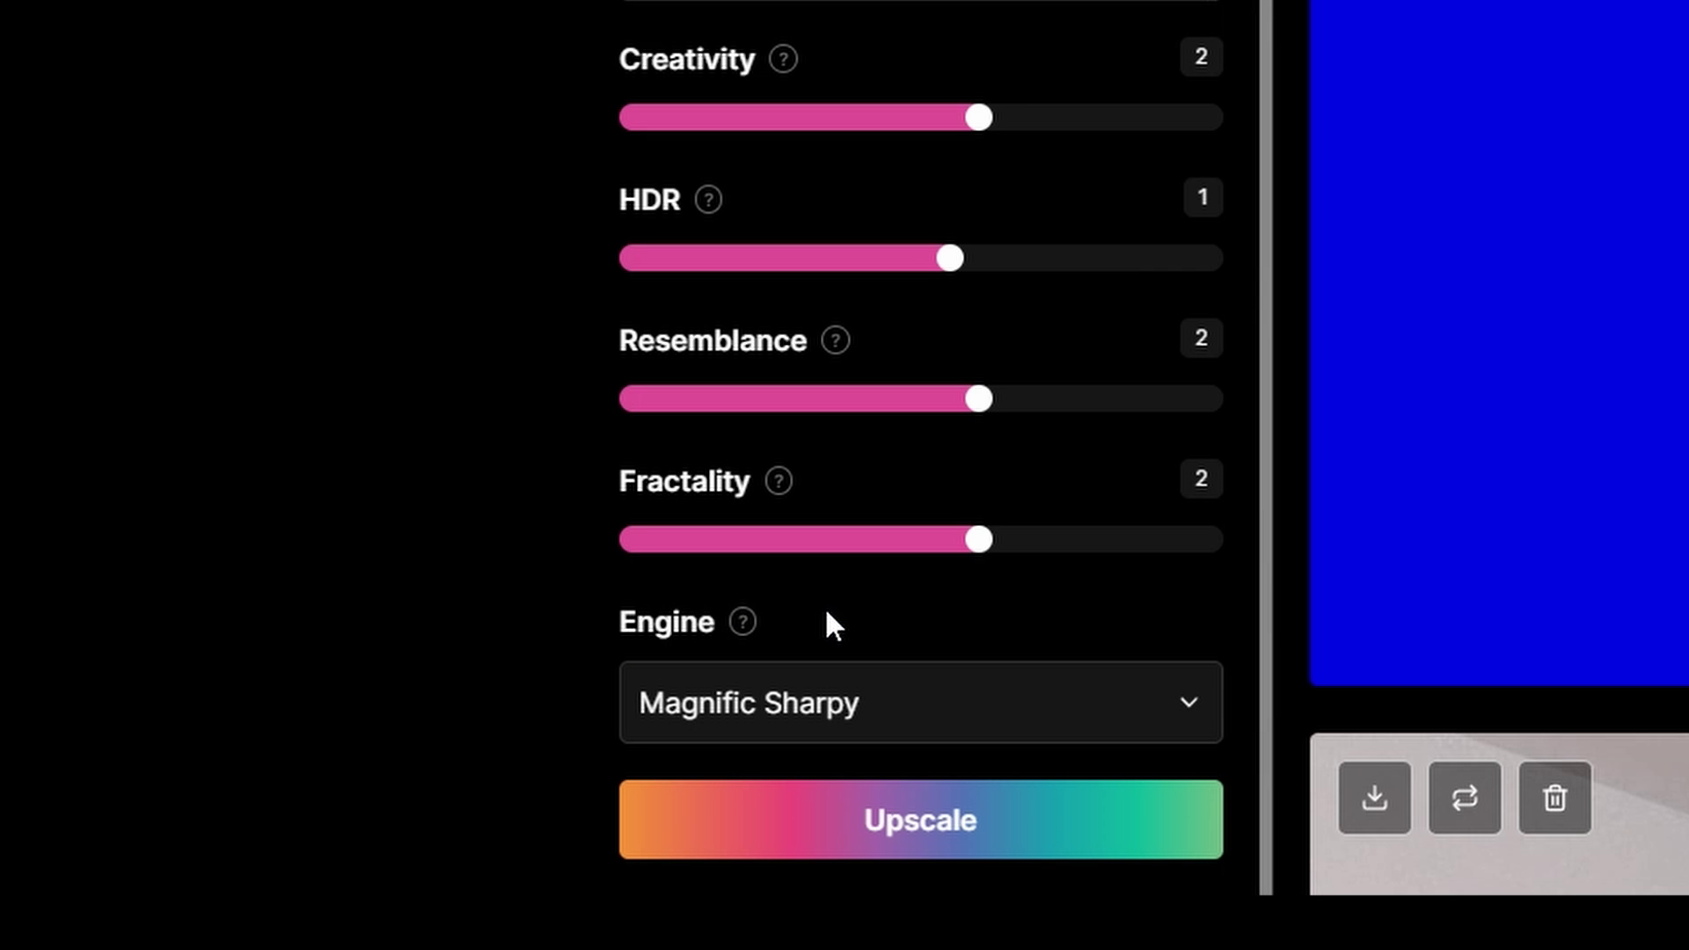
left_click(937, 838)
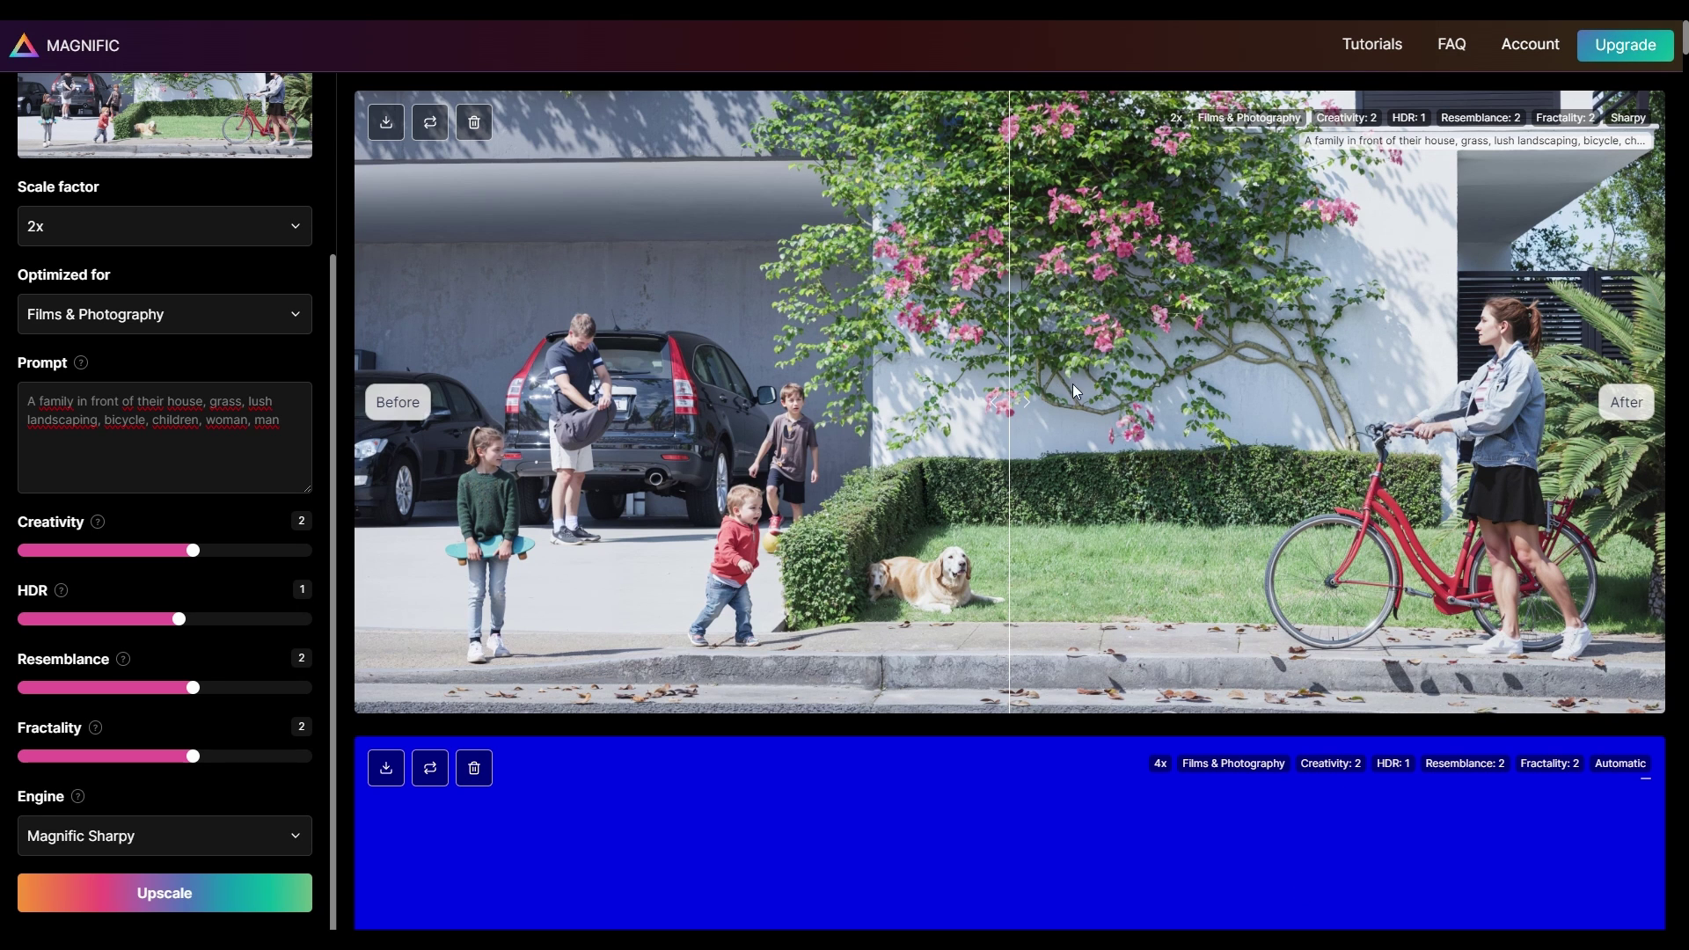
Compare the family-house upscale against its original and download the upscaled image.
left_click_drag(1010, 401, 350, 403)
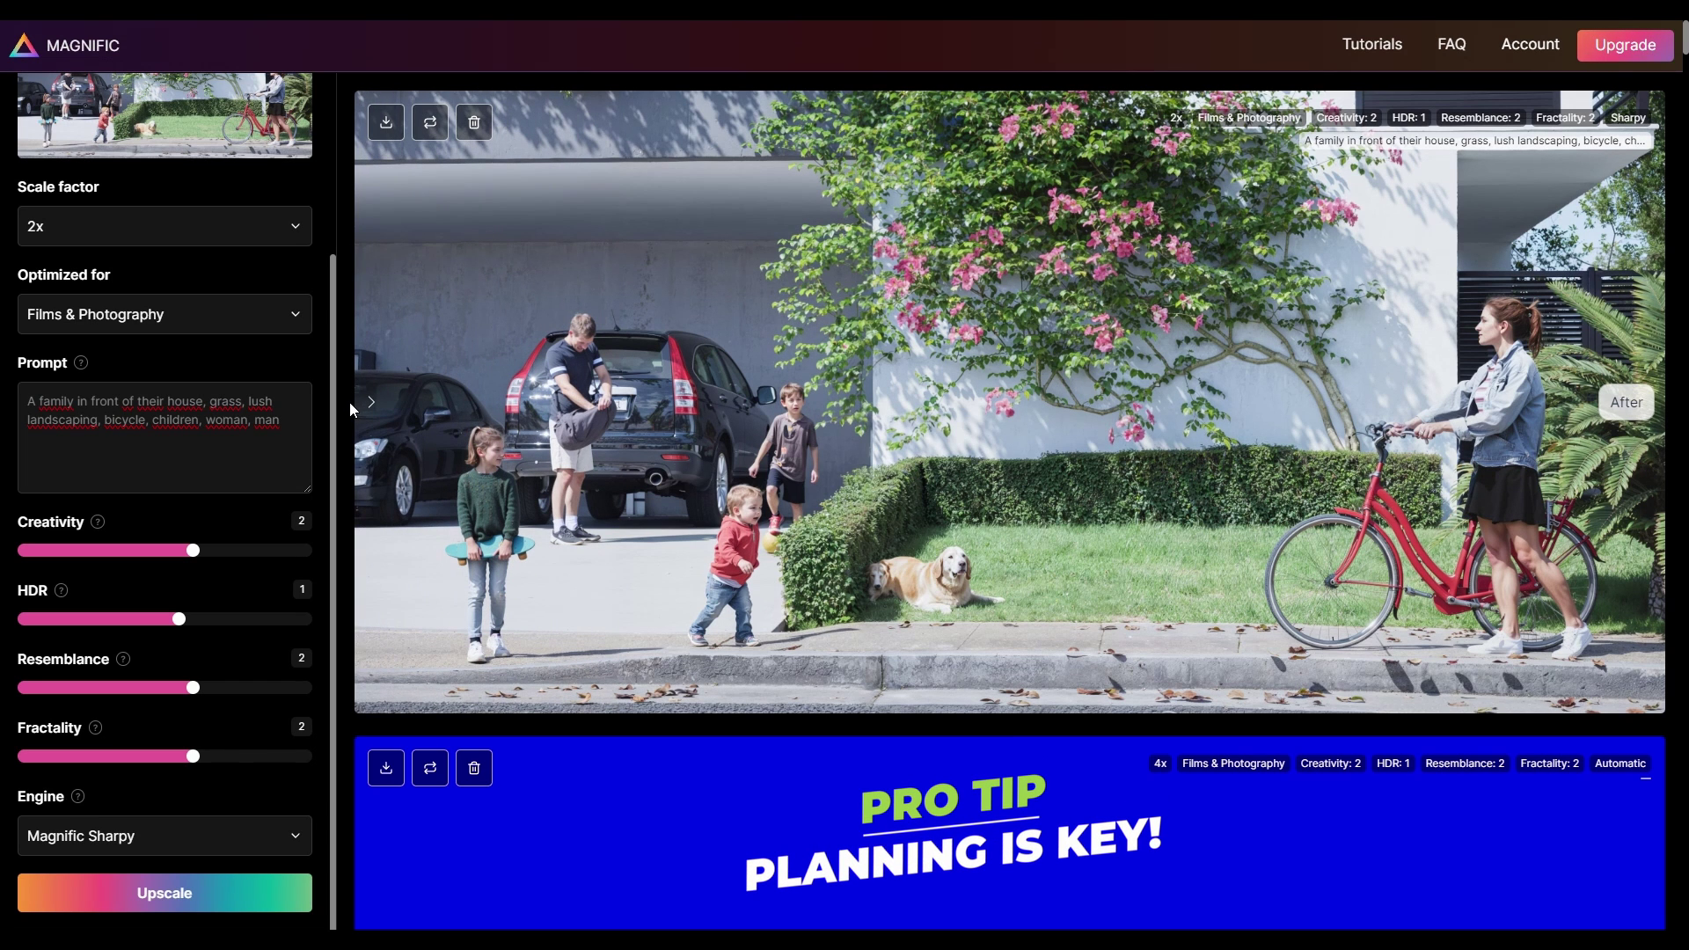
left_click(378, 127)
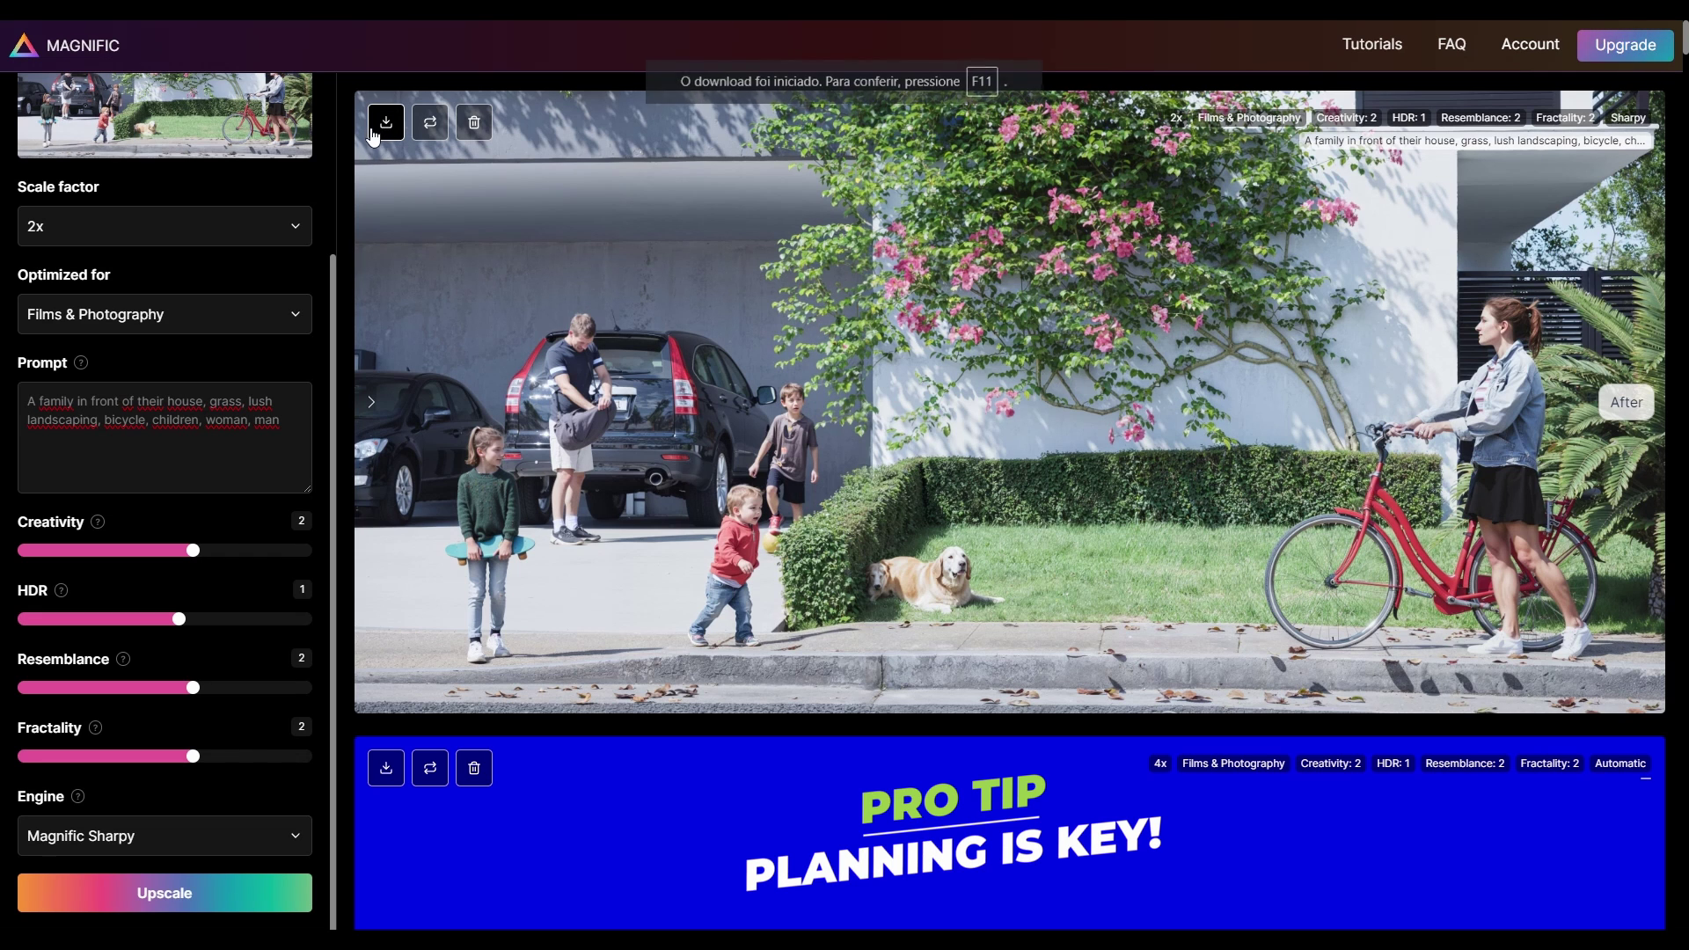
left_click(1198, 434)
left_click_drag(1197, 431, 993, 438)
scroll(992, 438, "down", 6)
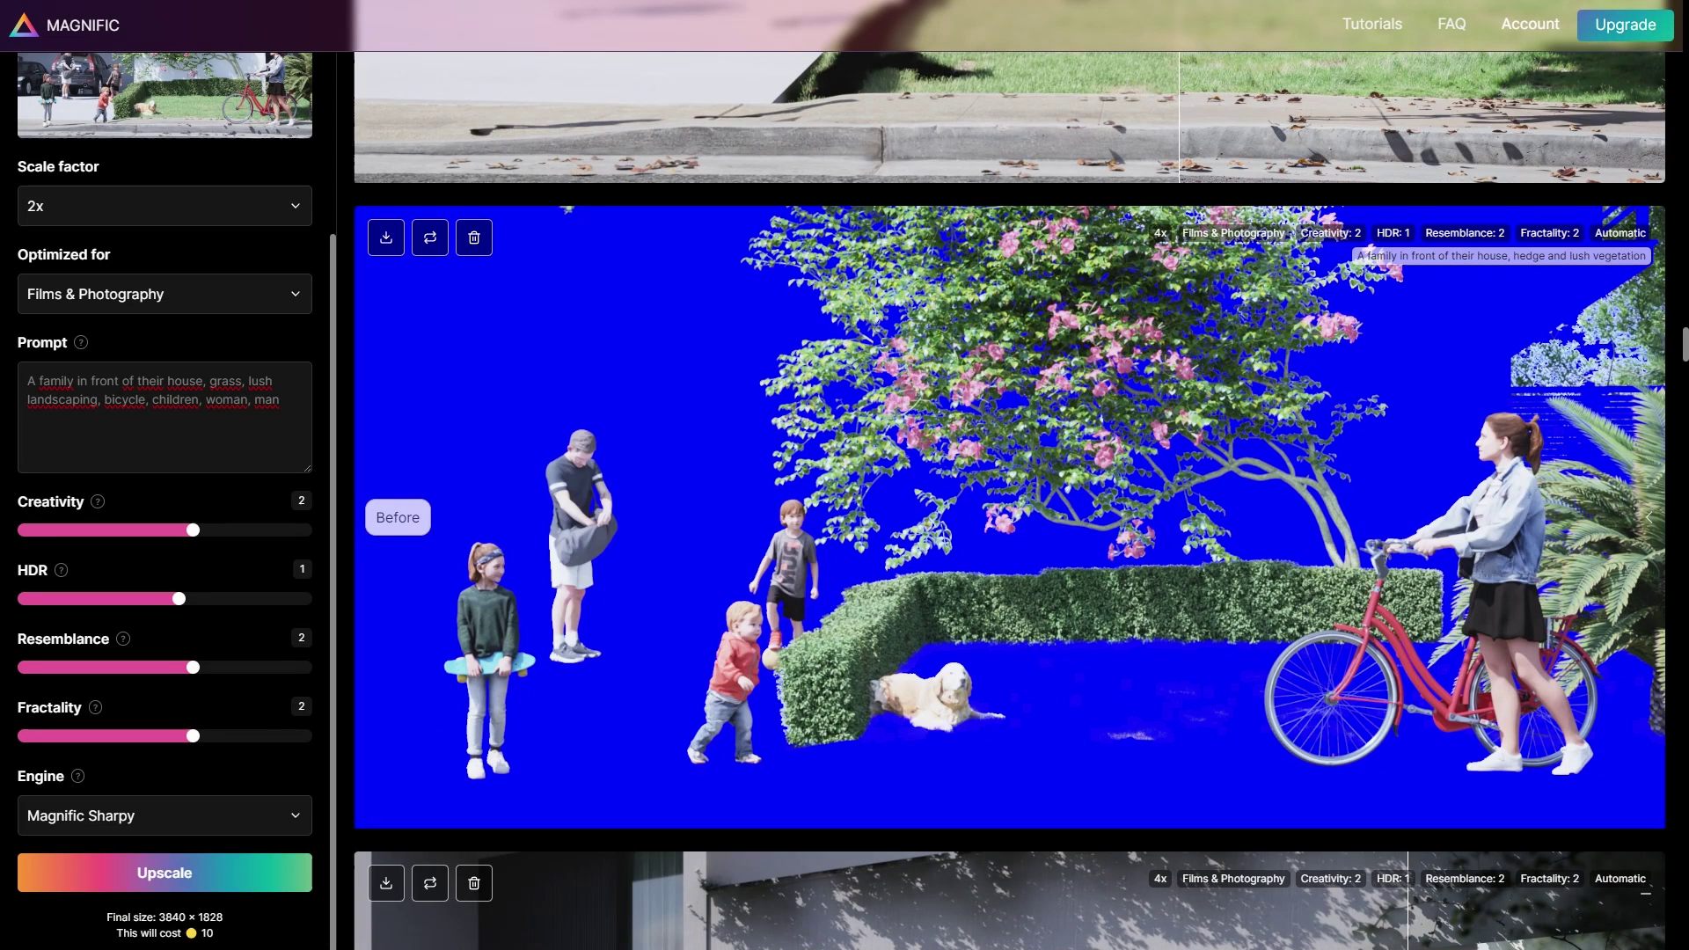
left_click_drag(1647, 522, 304, 481)
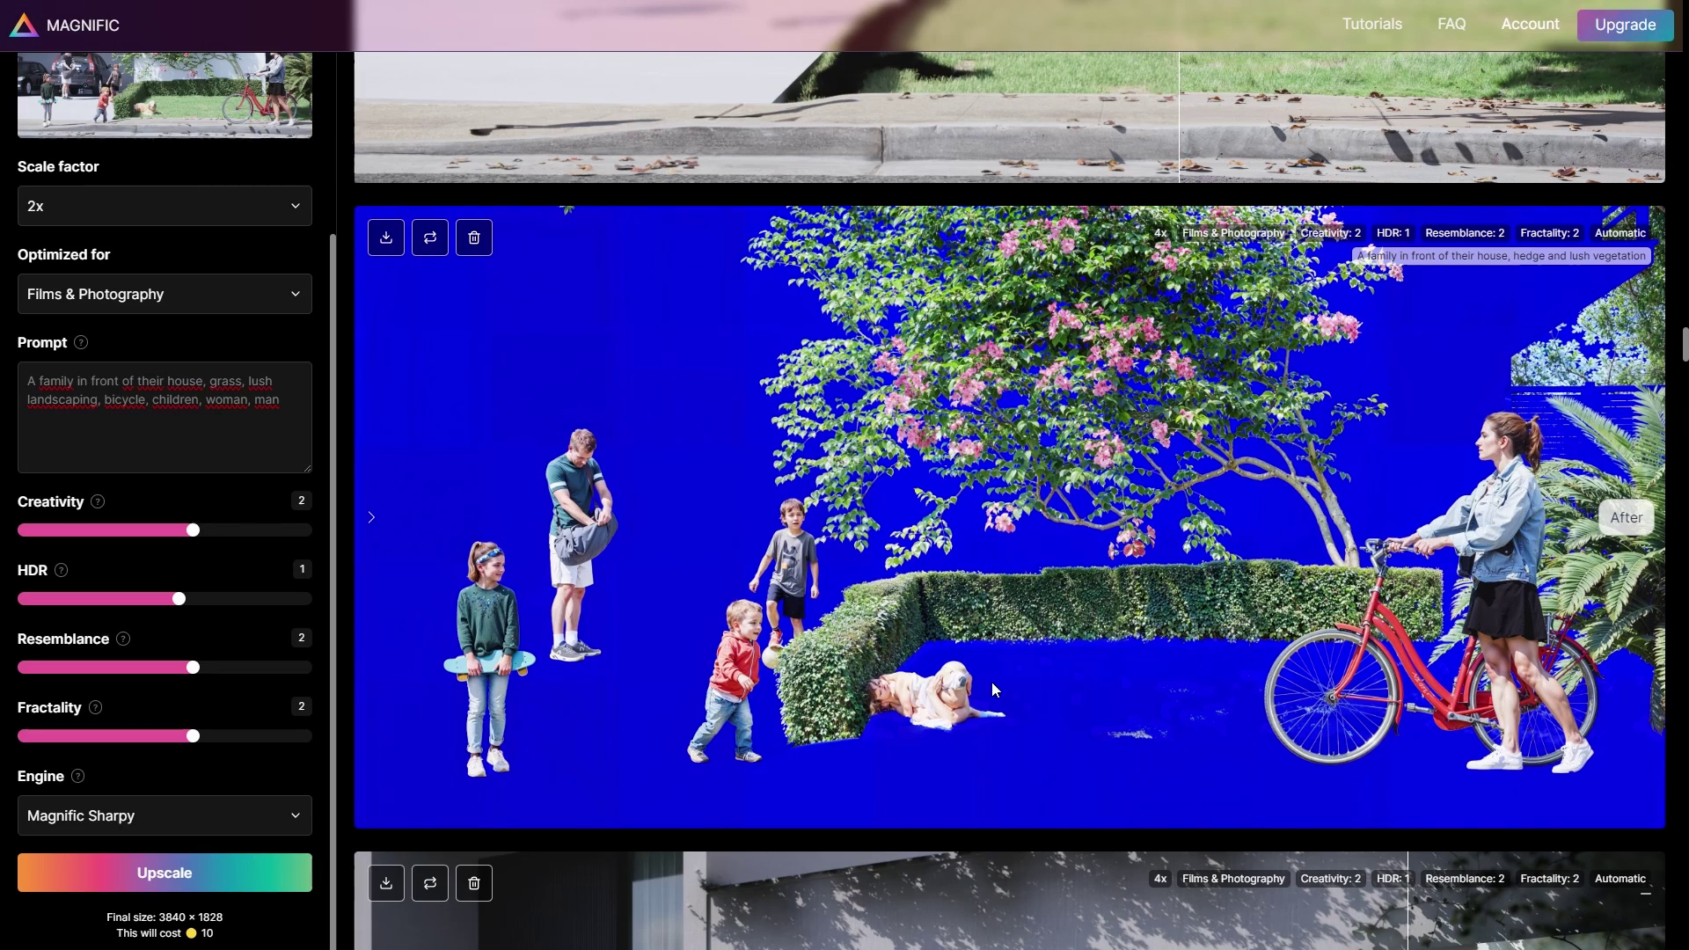
scroll(1232, 633, "up", 5)
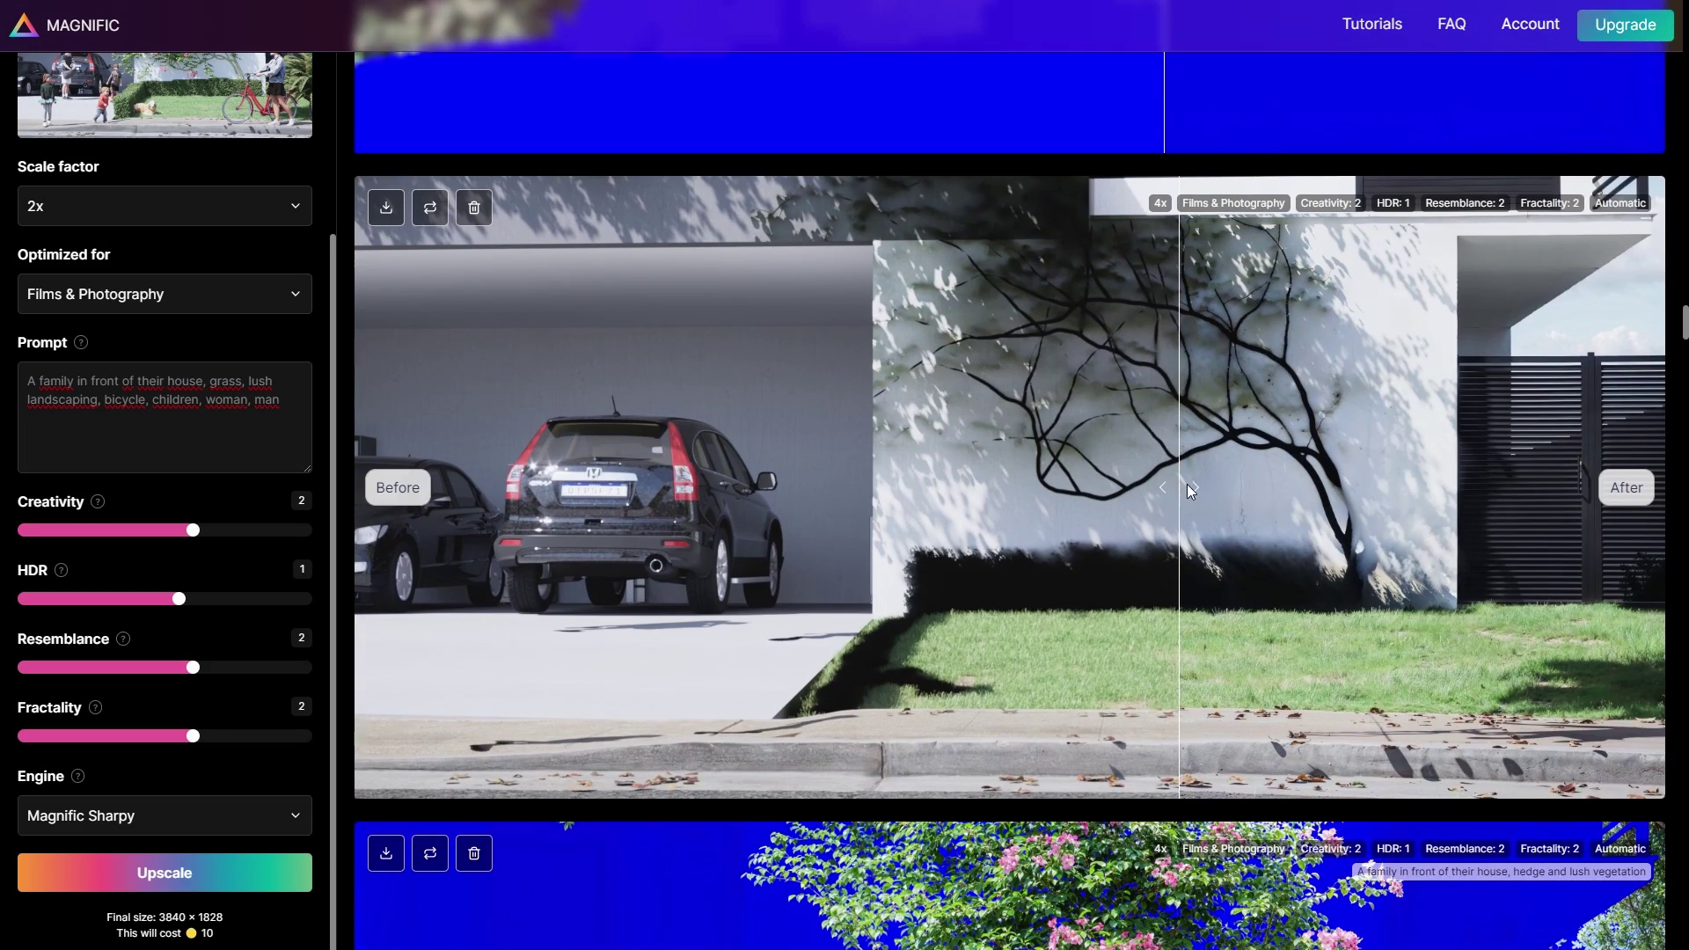
left_click_drag(1186, 484, 336, 451)
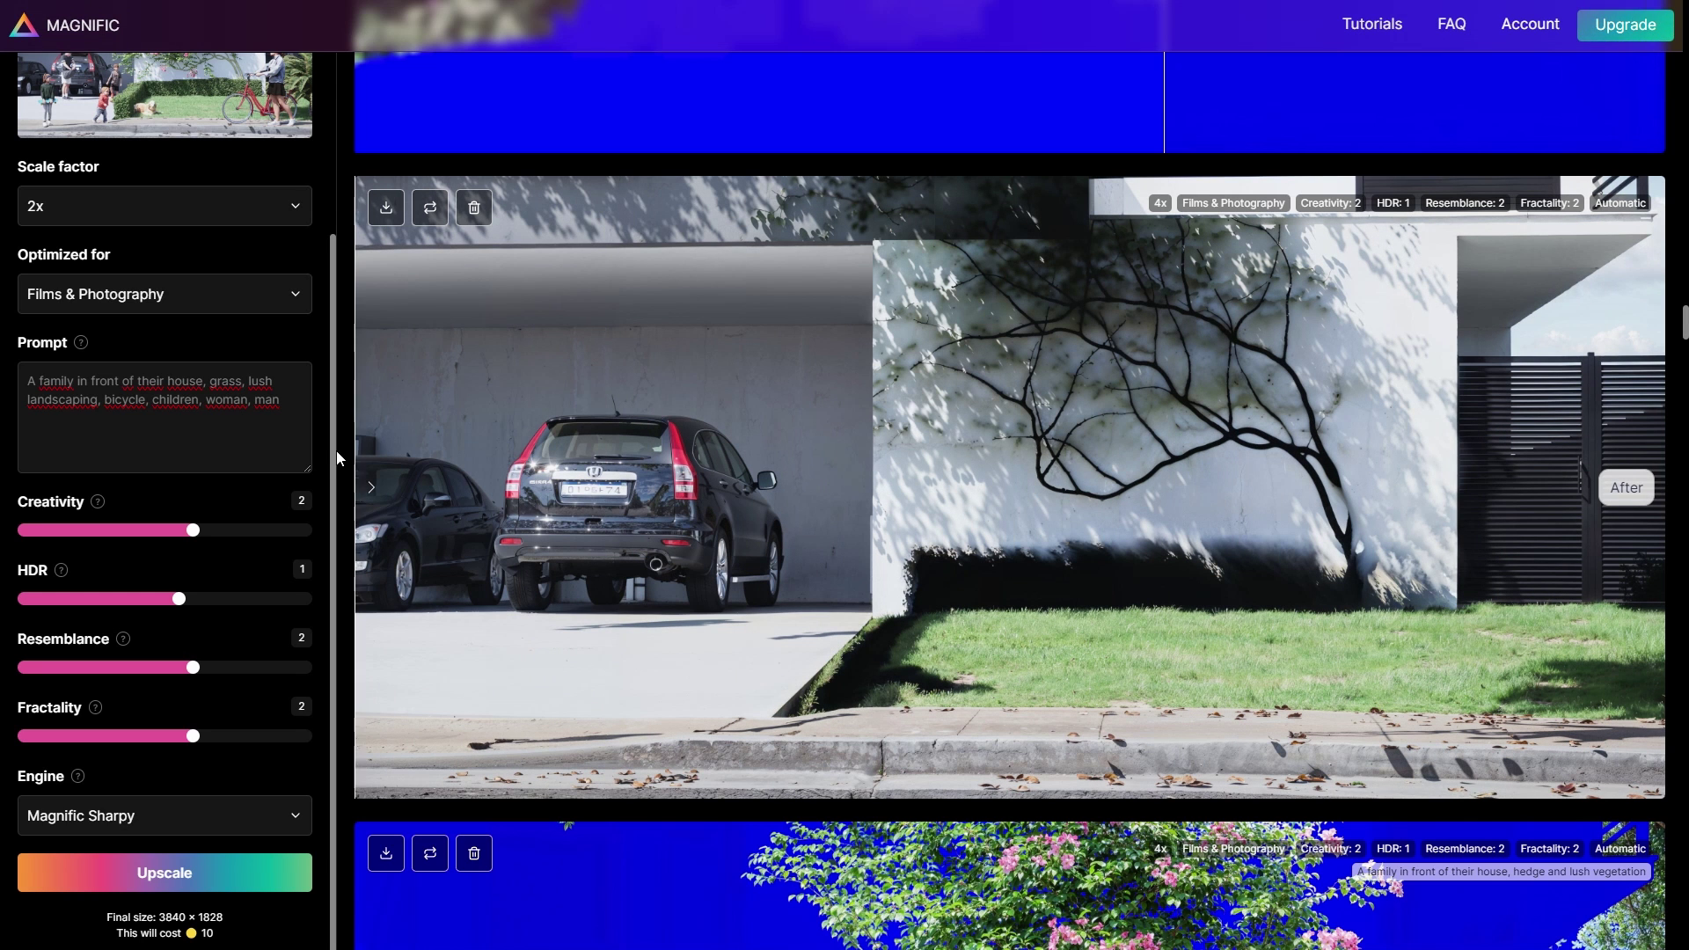
scroll(1201, 623, "up", 8)
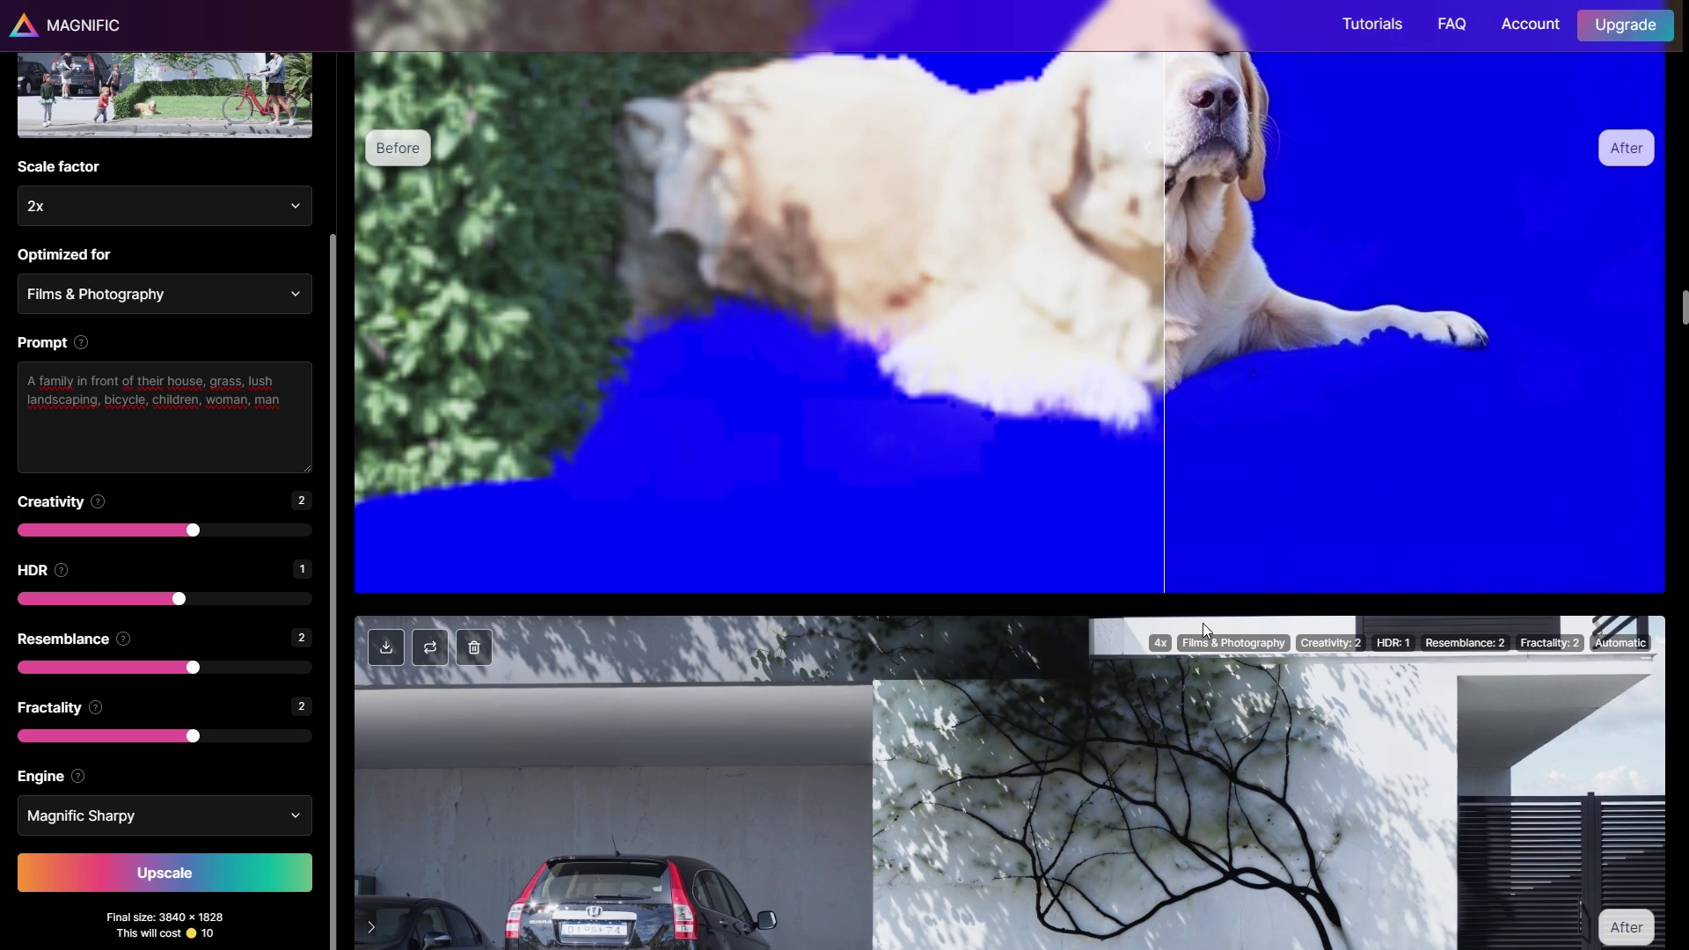
left_click_drag(1182, 556, 415, 607)
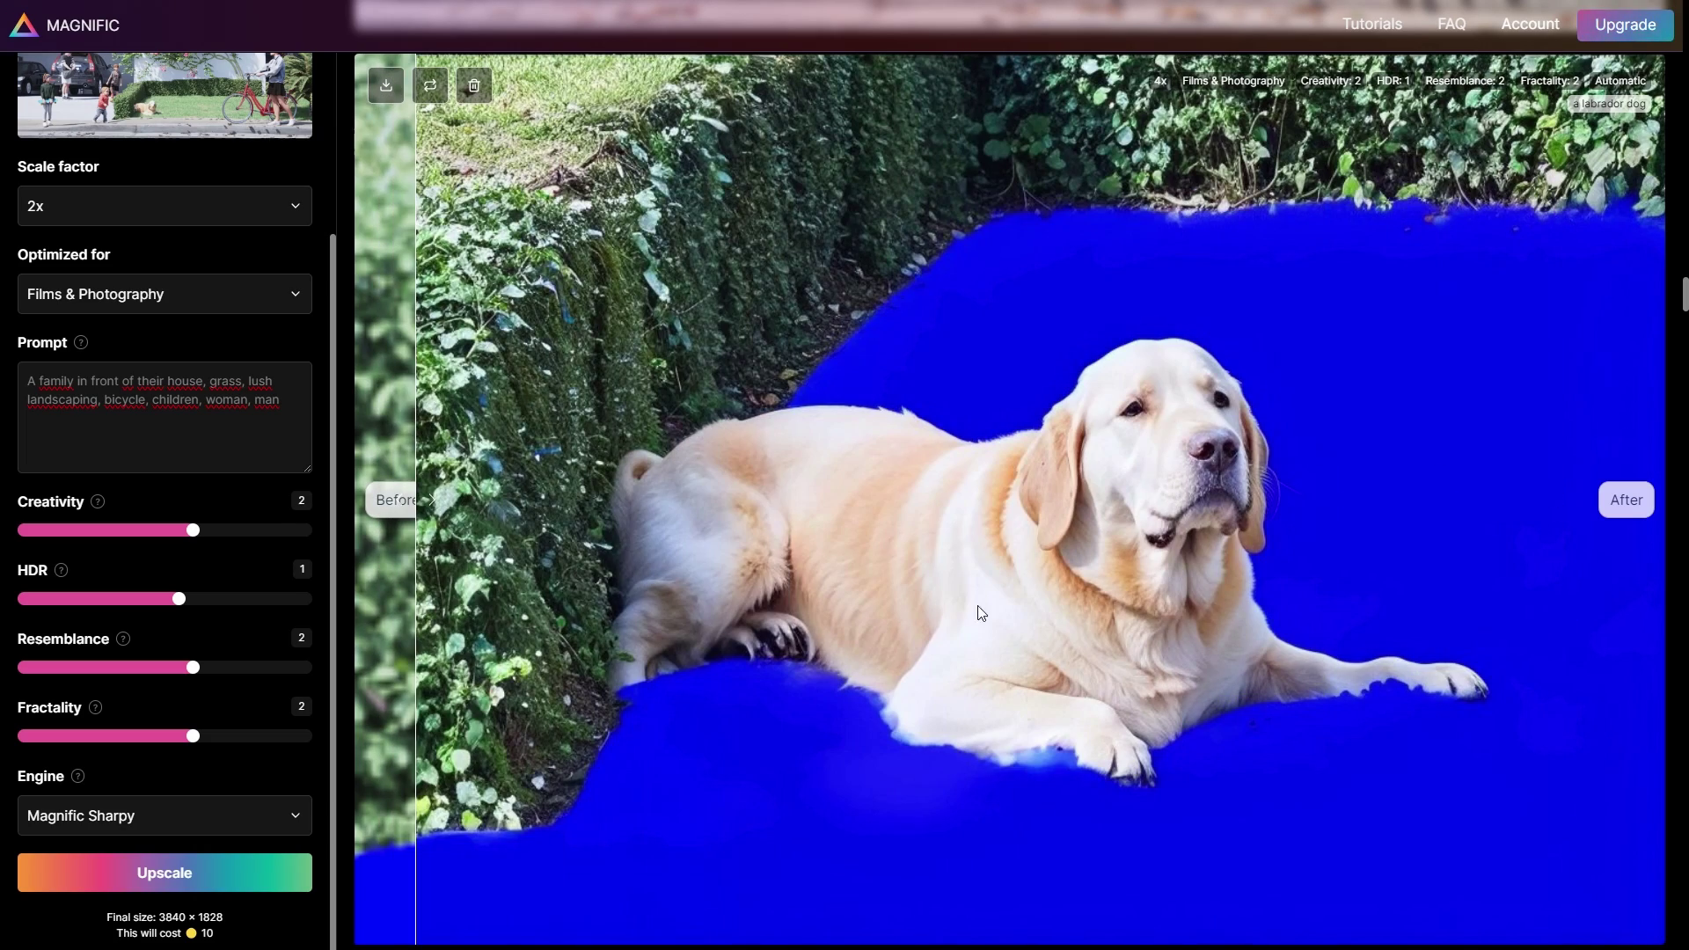
scroll(1408, 493, "up", 8)
left_click_drag(1011, 422, 806, 413)
scroll(943, 598, "down", 8)
scroll(945, 595, "up", 17)
scroll(985, 598, "up", 5)
left_click_drag(985, 599, 876, 572)
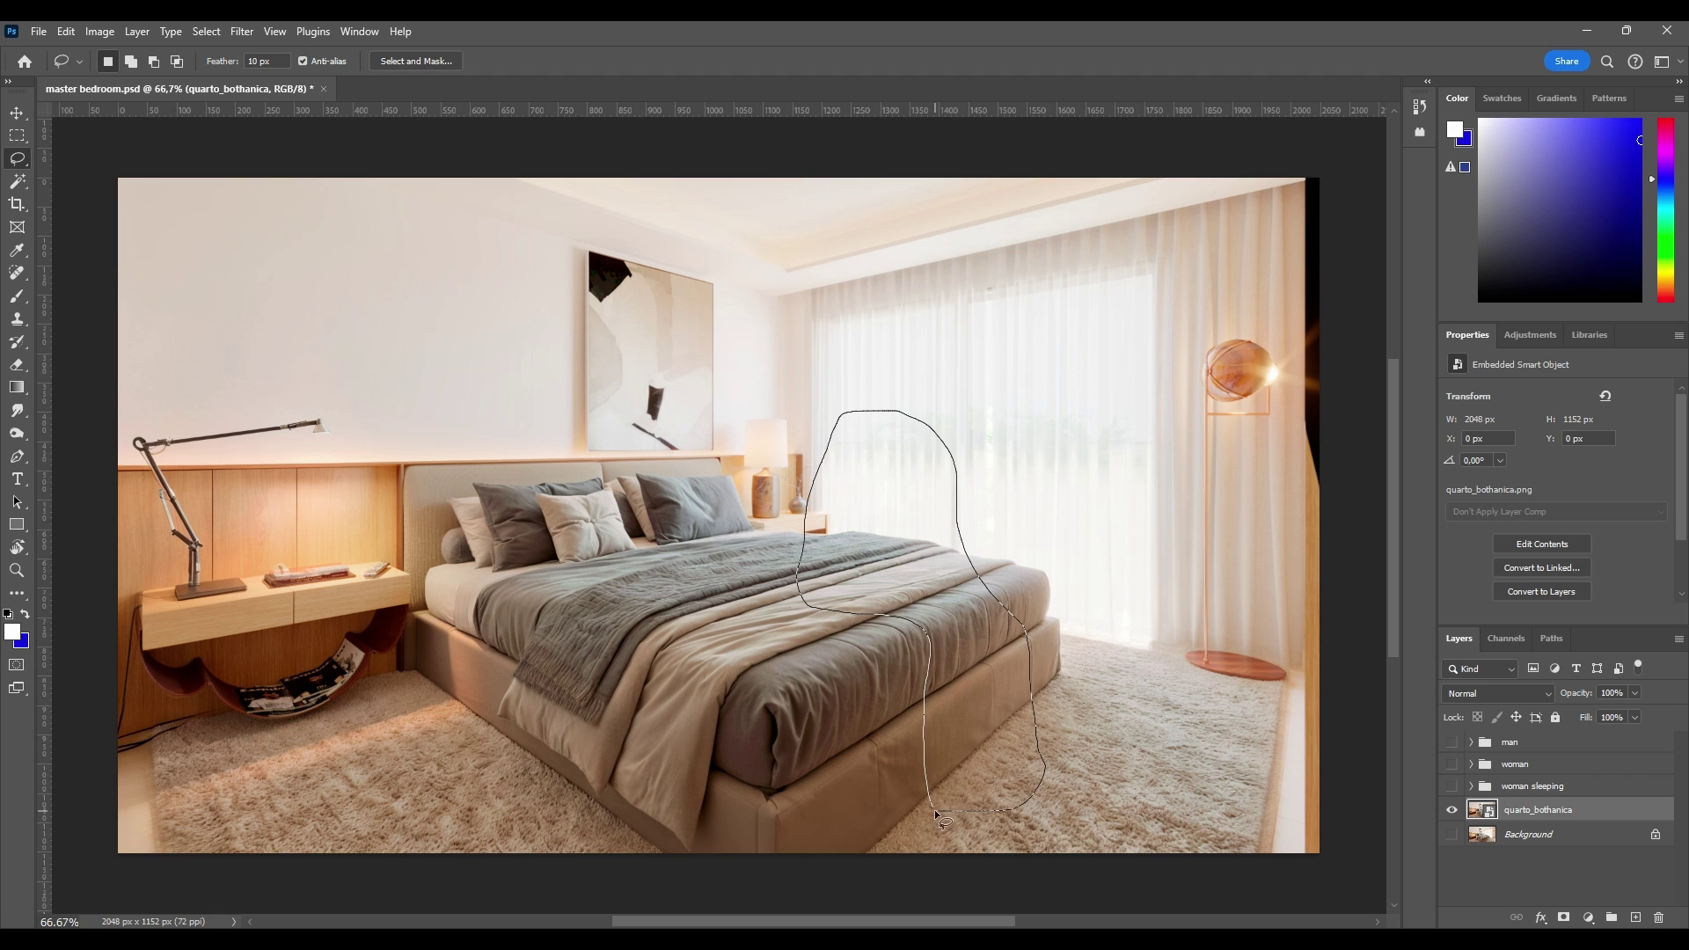
Generative Fill a lassoed bed area with 'woman sitting on a bed', keeping variation 1.
left_click_drag(936, 814, 936, 813)
left_click(819, 850)
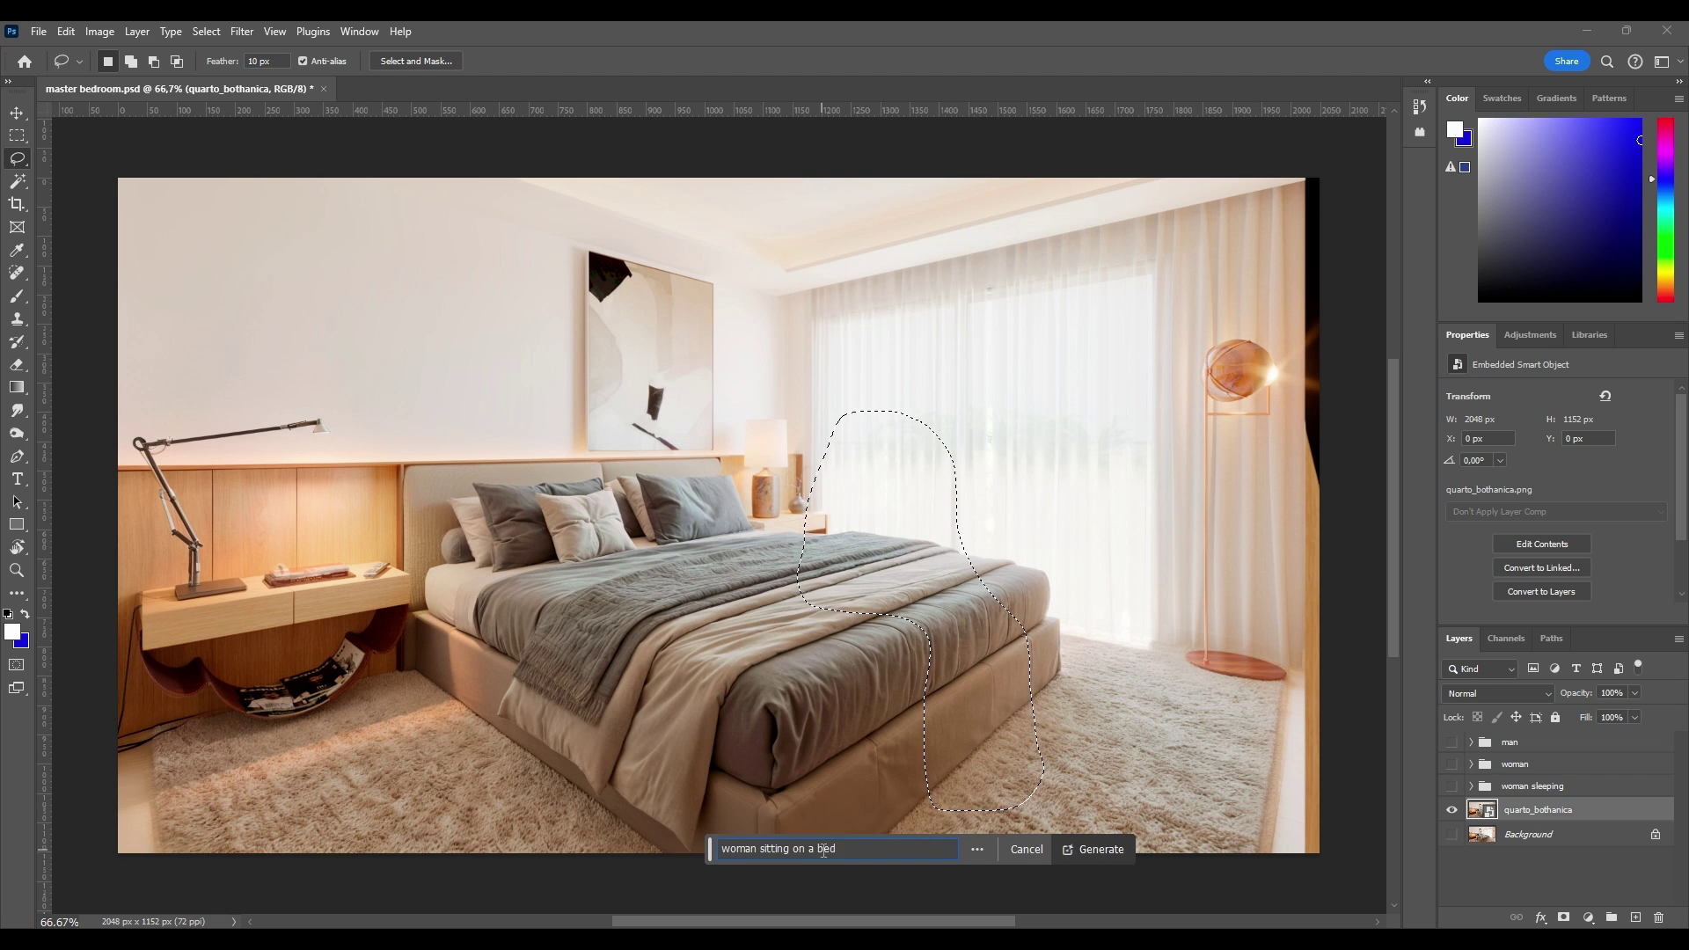
left_click(1084, 849)
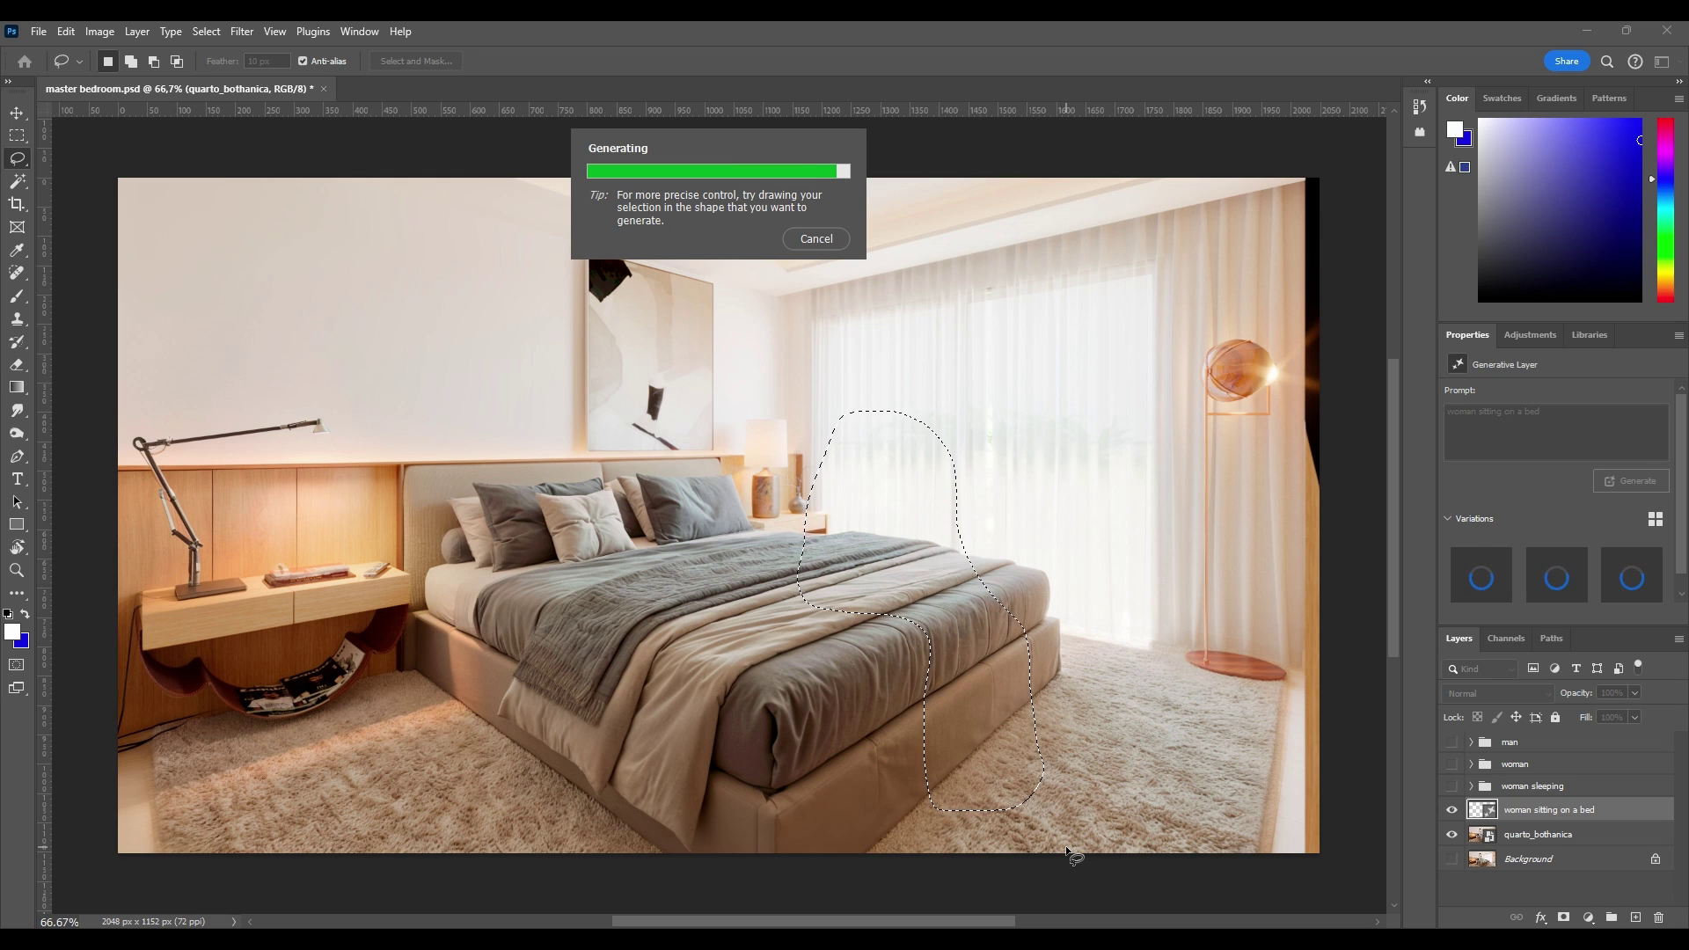
left_click(1556, 573)
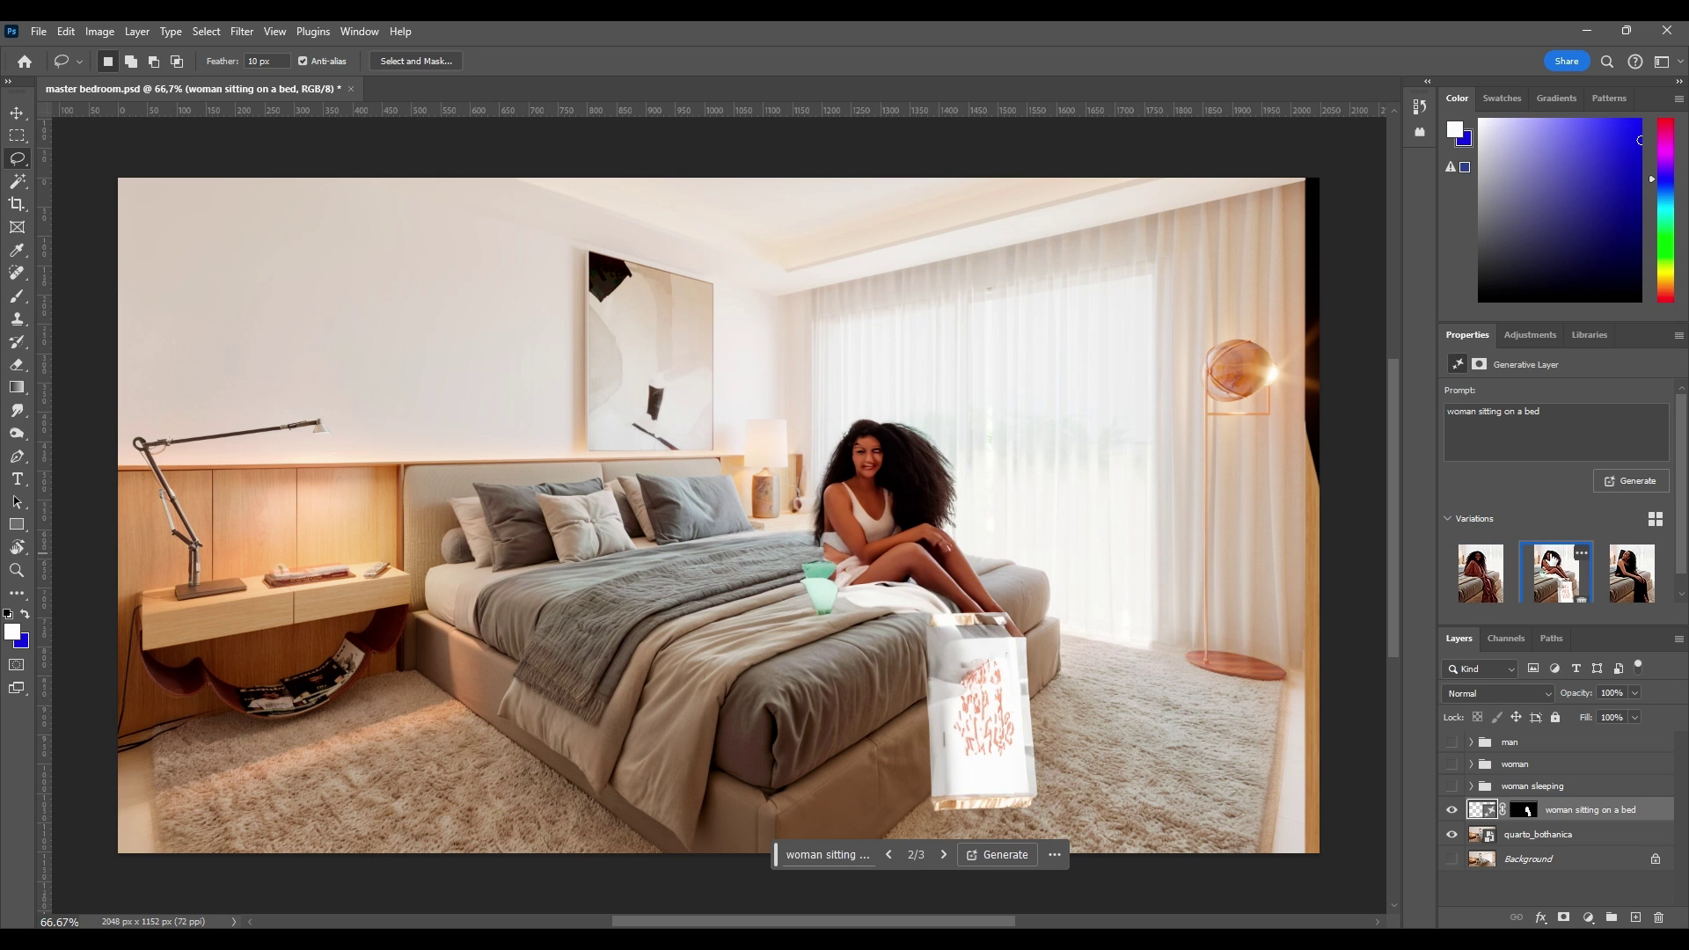
left_click(1631, 573)
left_click(1483, 579)
Hide the bedroom background and save a JPEG copy of the woman.
left_click(1452, 834)
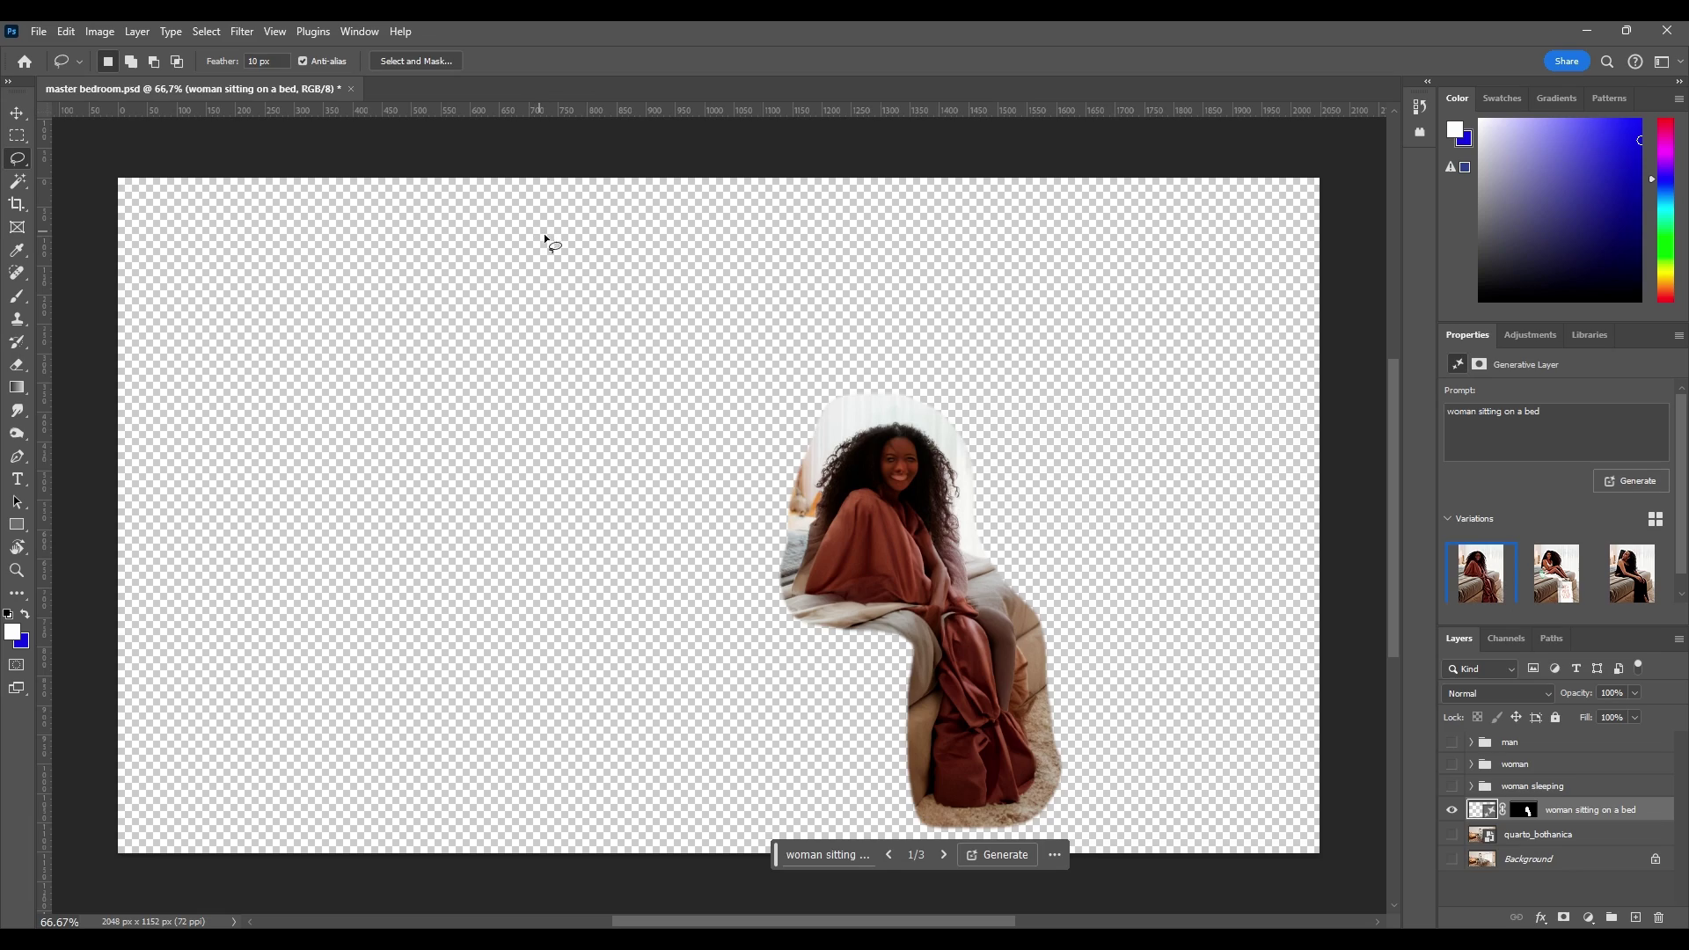
key("alt+ctrl+s")
left_click(339, 781)
left_click(339, 577)
key("Return")
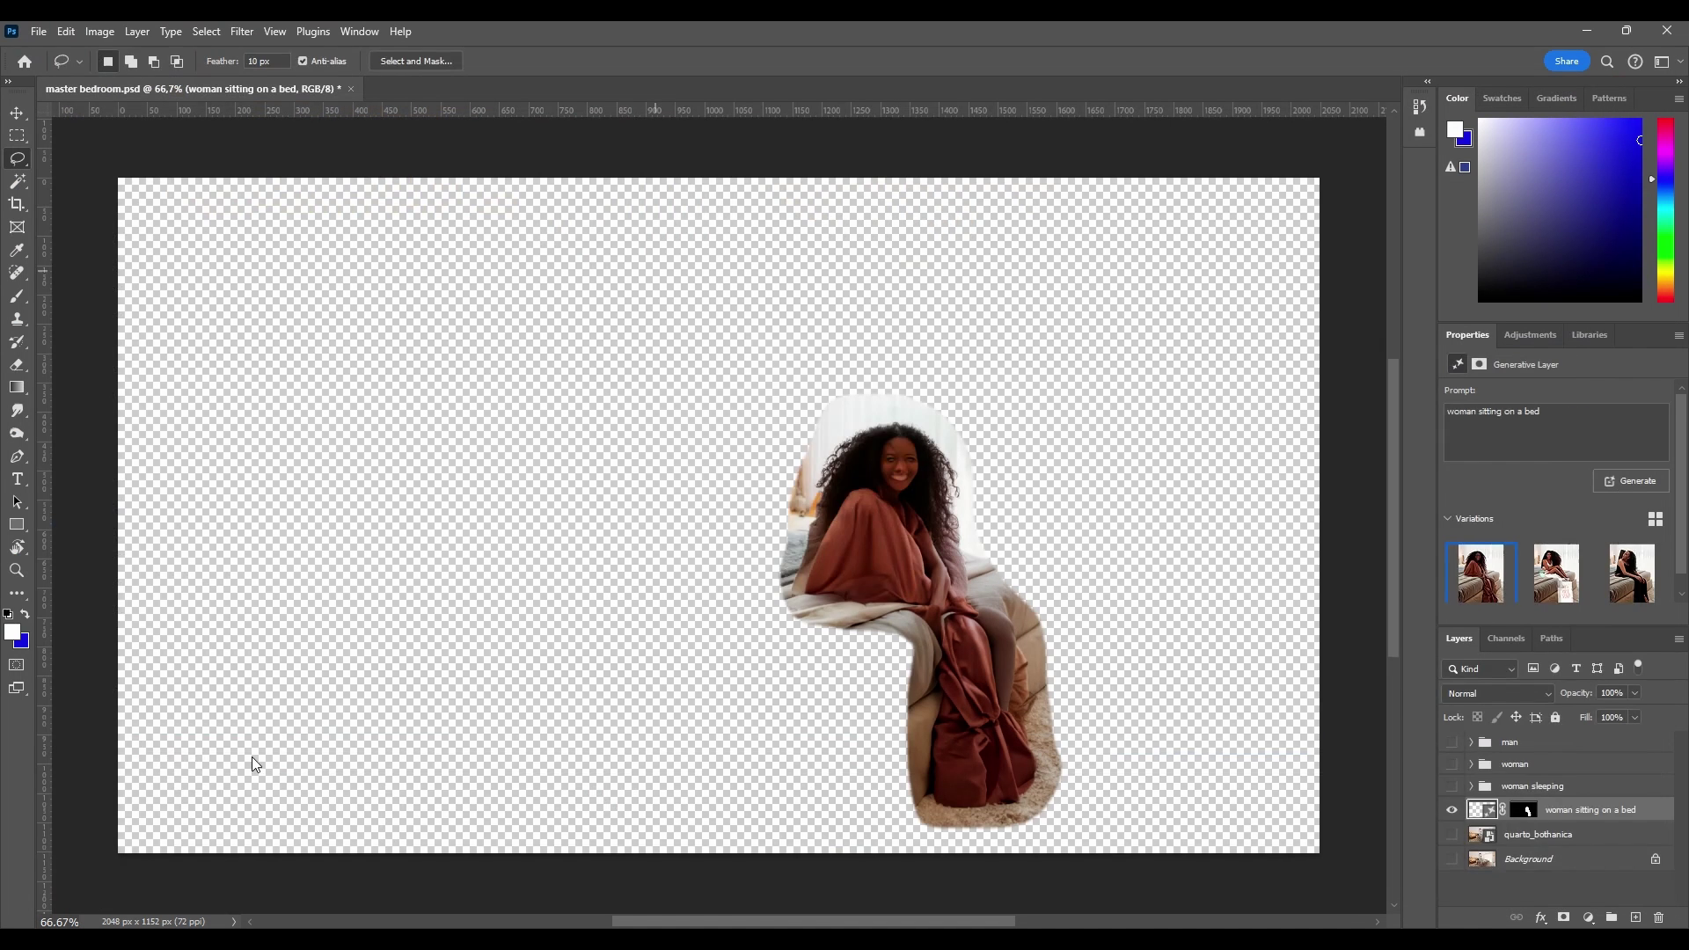
Accept the JPEG quality options and download the upscaled woman image.
left_click(865, 342)
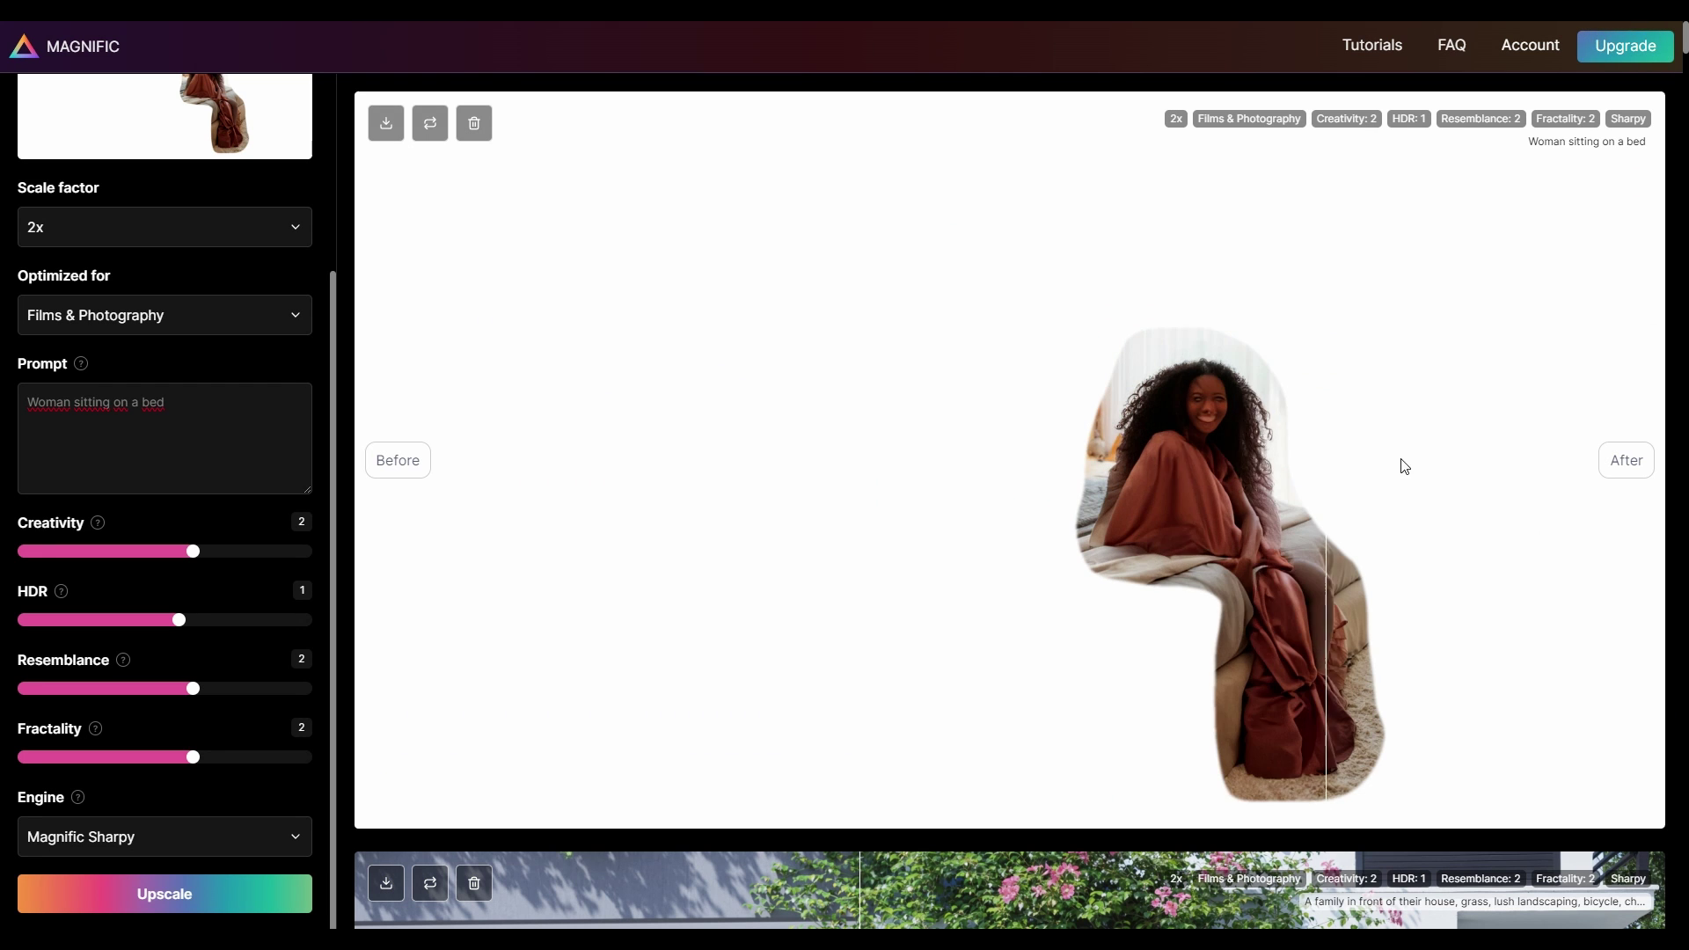
left_click(386, 122)
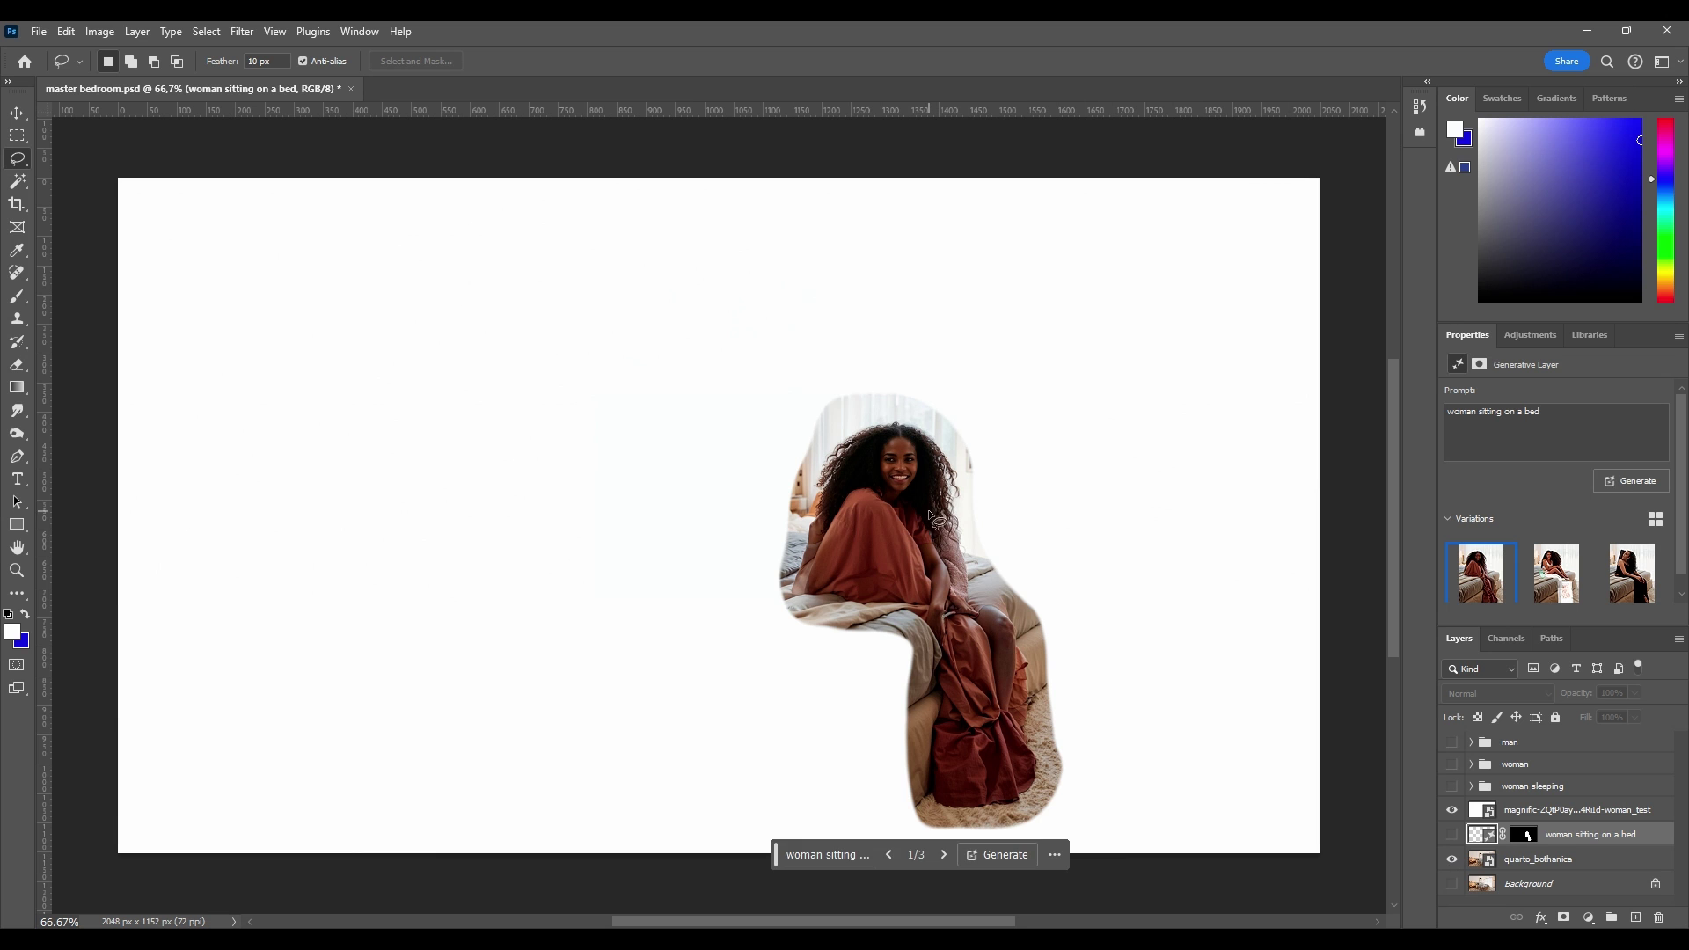
Lasso the upscaled woman, invert the selection, and delete her white surroundings.
left_click_drag(862, 398, 793, 533)
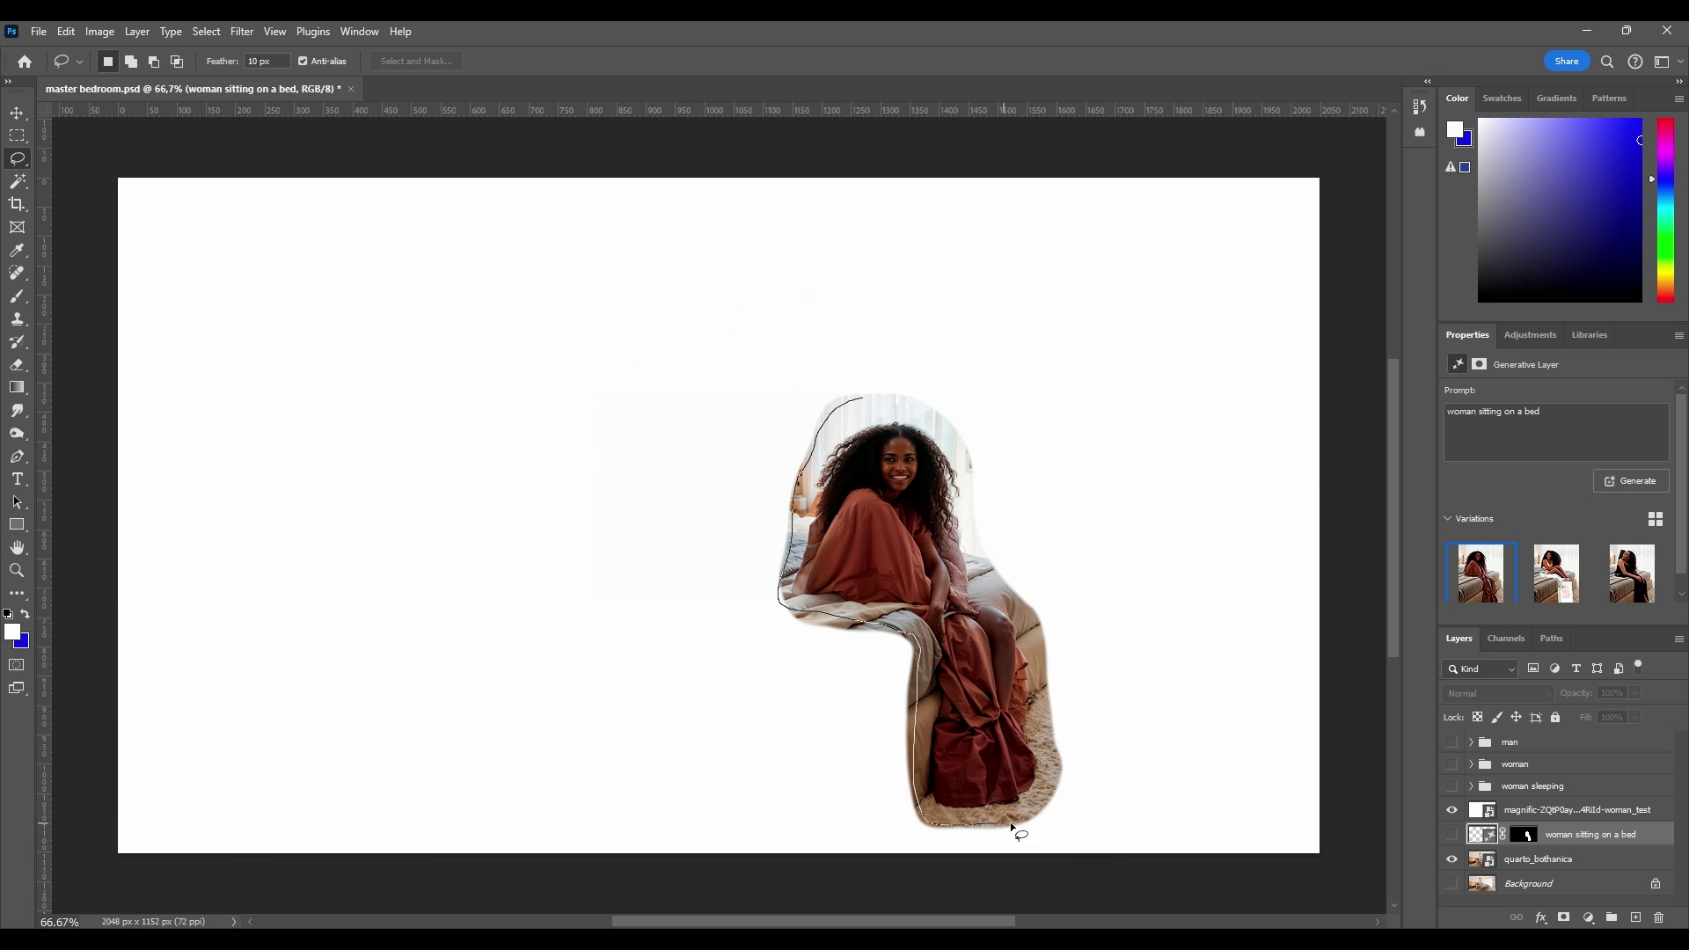
left_click_drag(947, 424, 917, 321)
key("ctrl+shift+i")
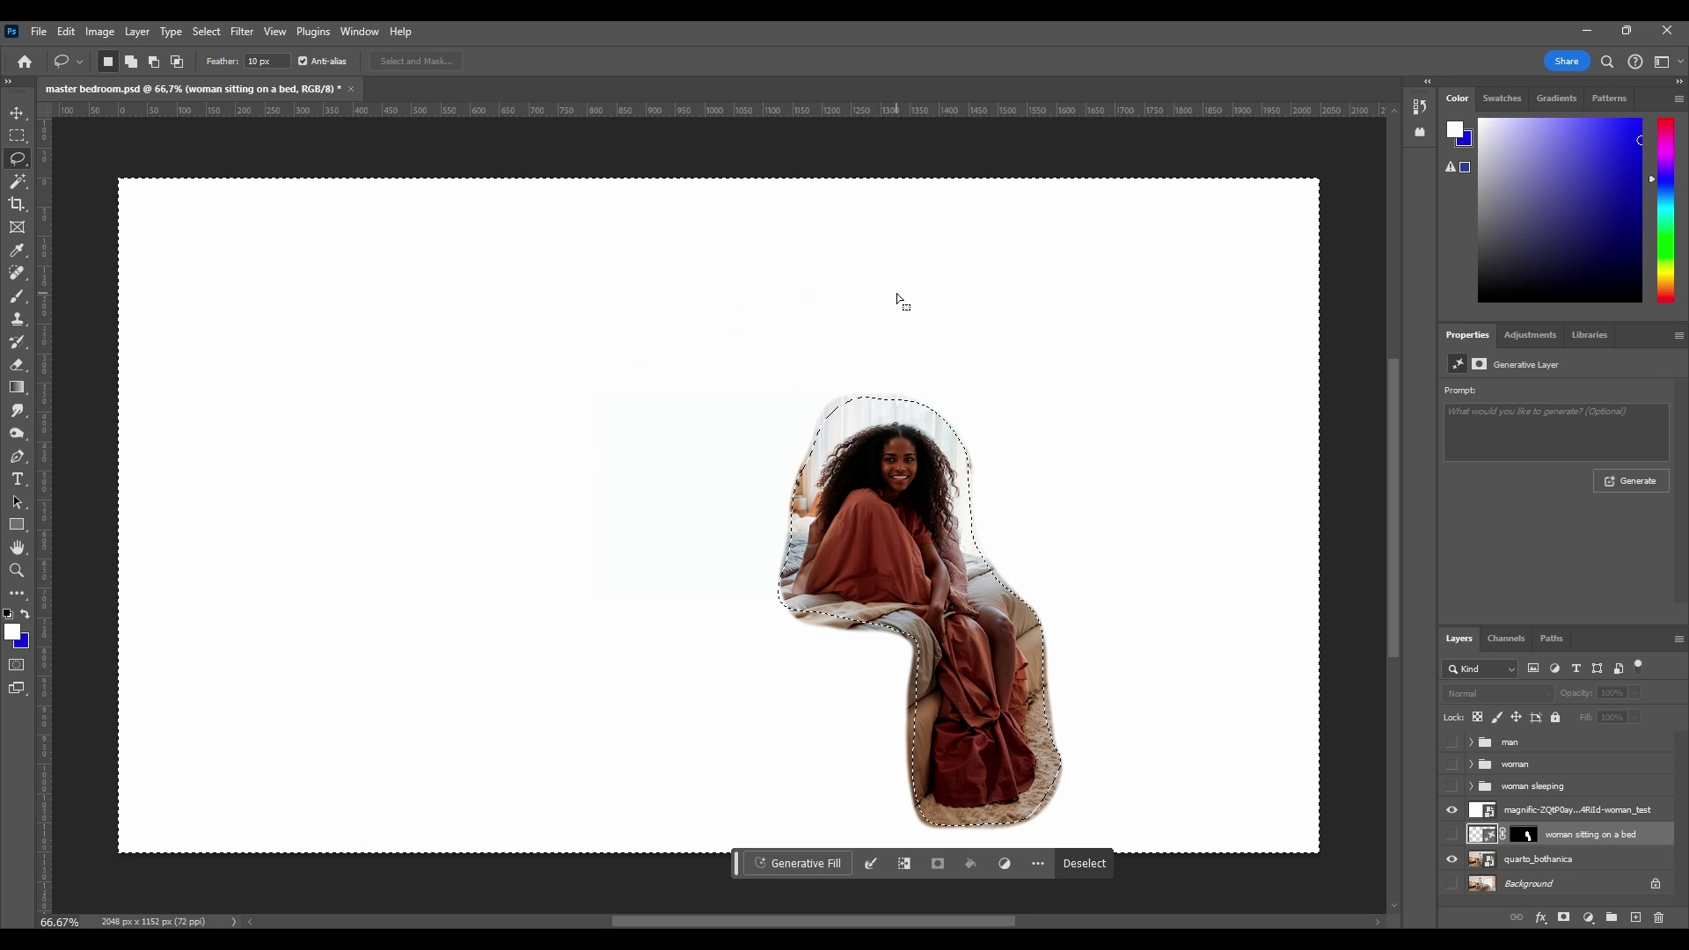
key("alt+bracketright")
key("Delete")
key("ctrl+d")
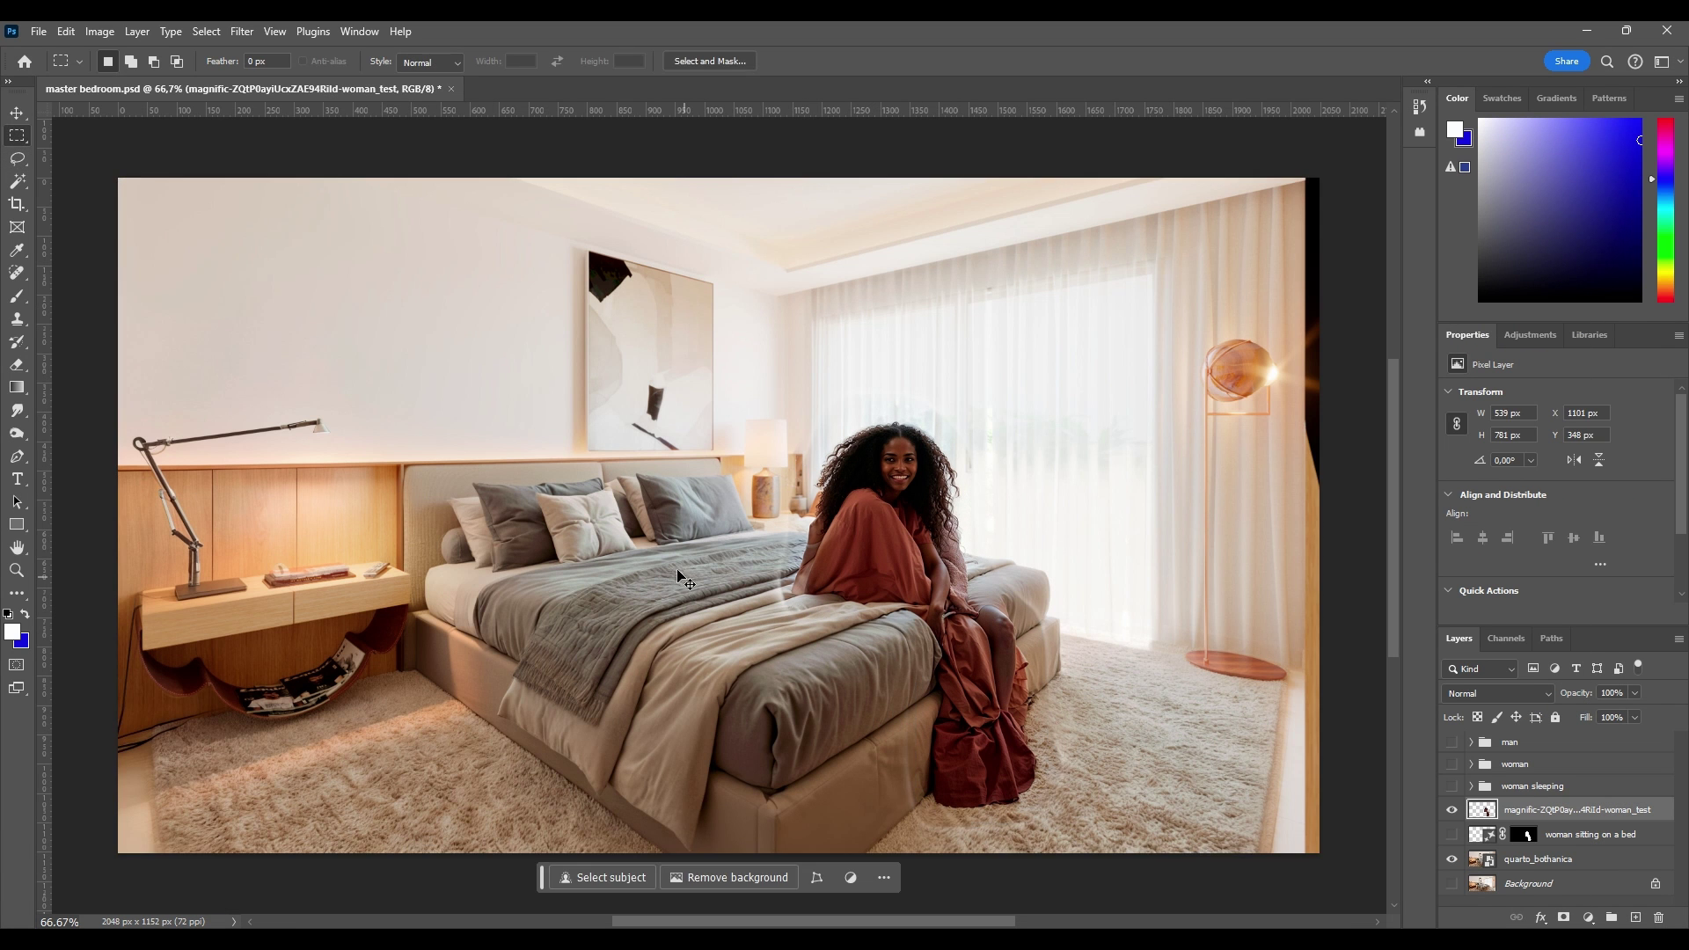
Erase leftover edges around the woman with the Eraser tool.
scroll(827, 492, "up", 2)
key("e")
left_click_drag(653, 715, 640, 607)
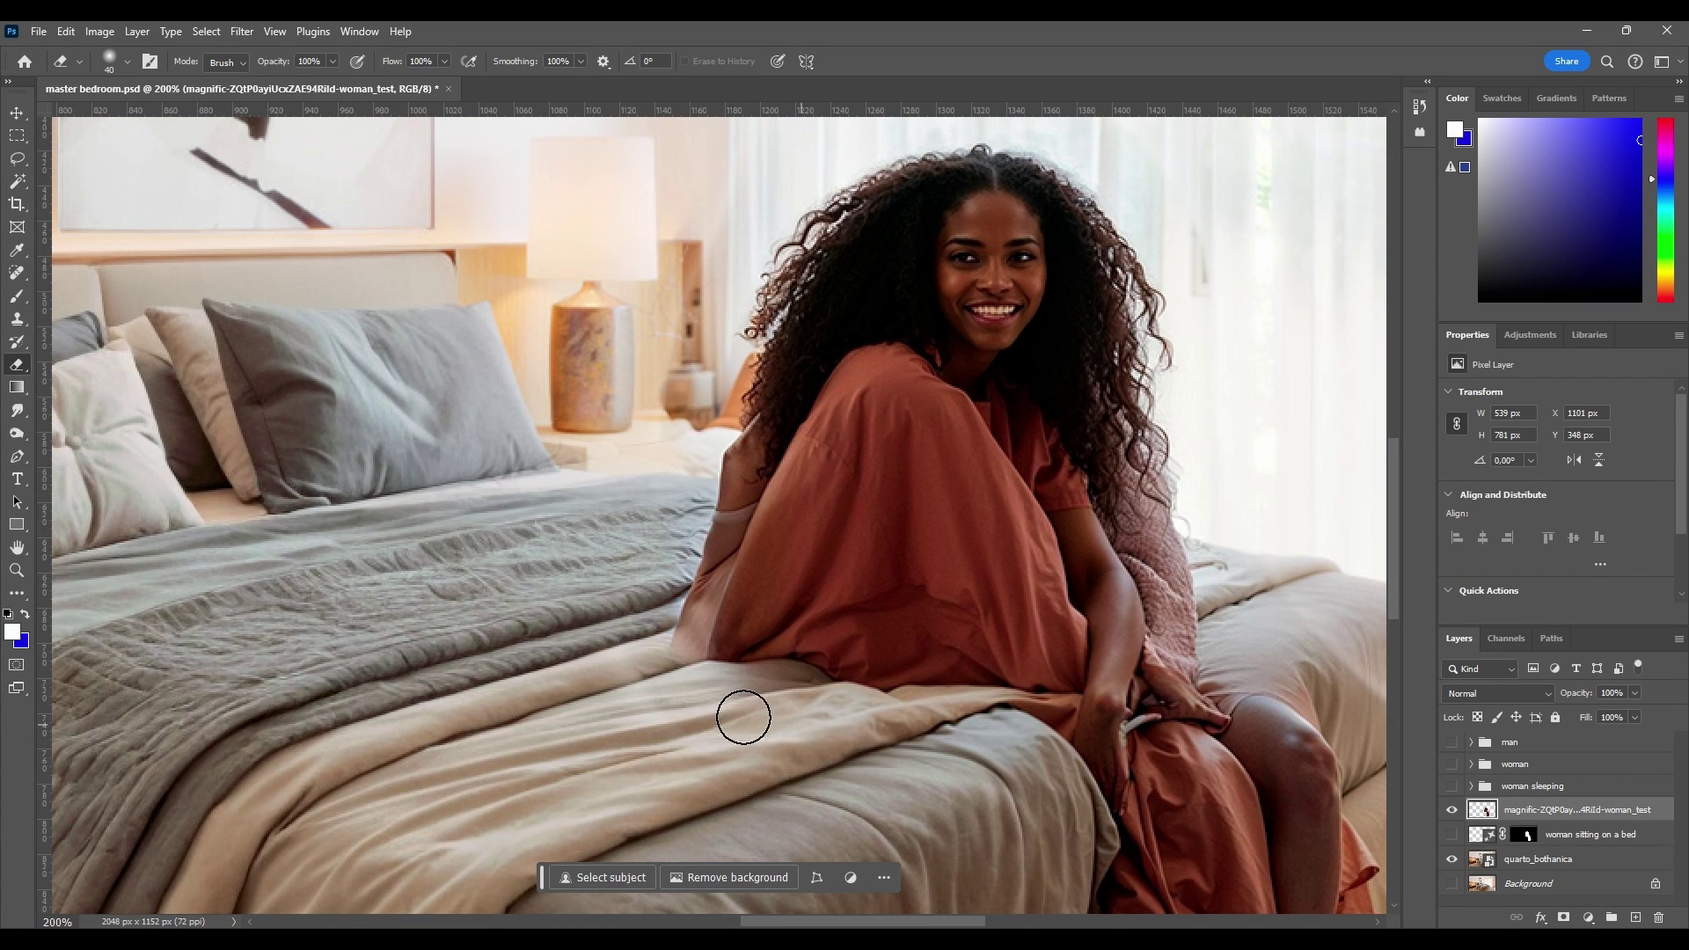
scroll(743, 709, "down", 10)
scroll(743, 709, "right", 5)
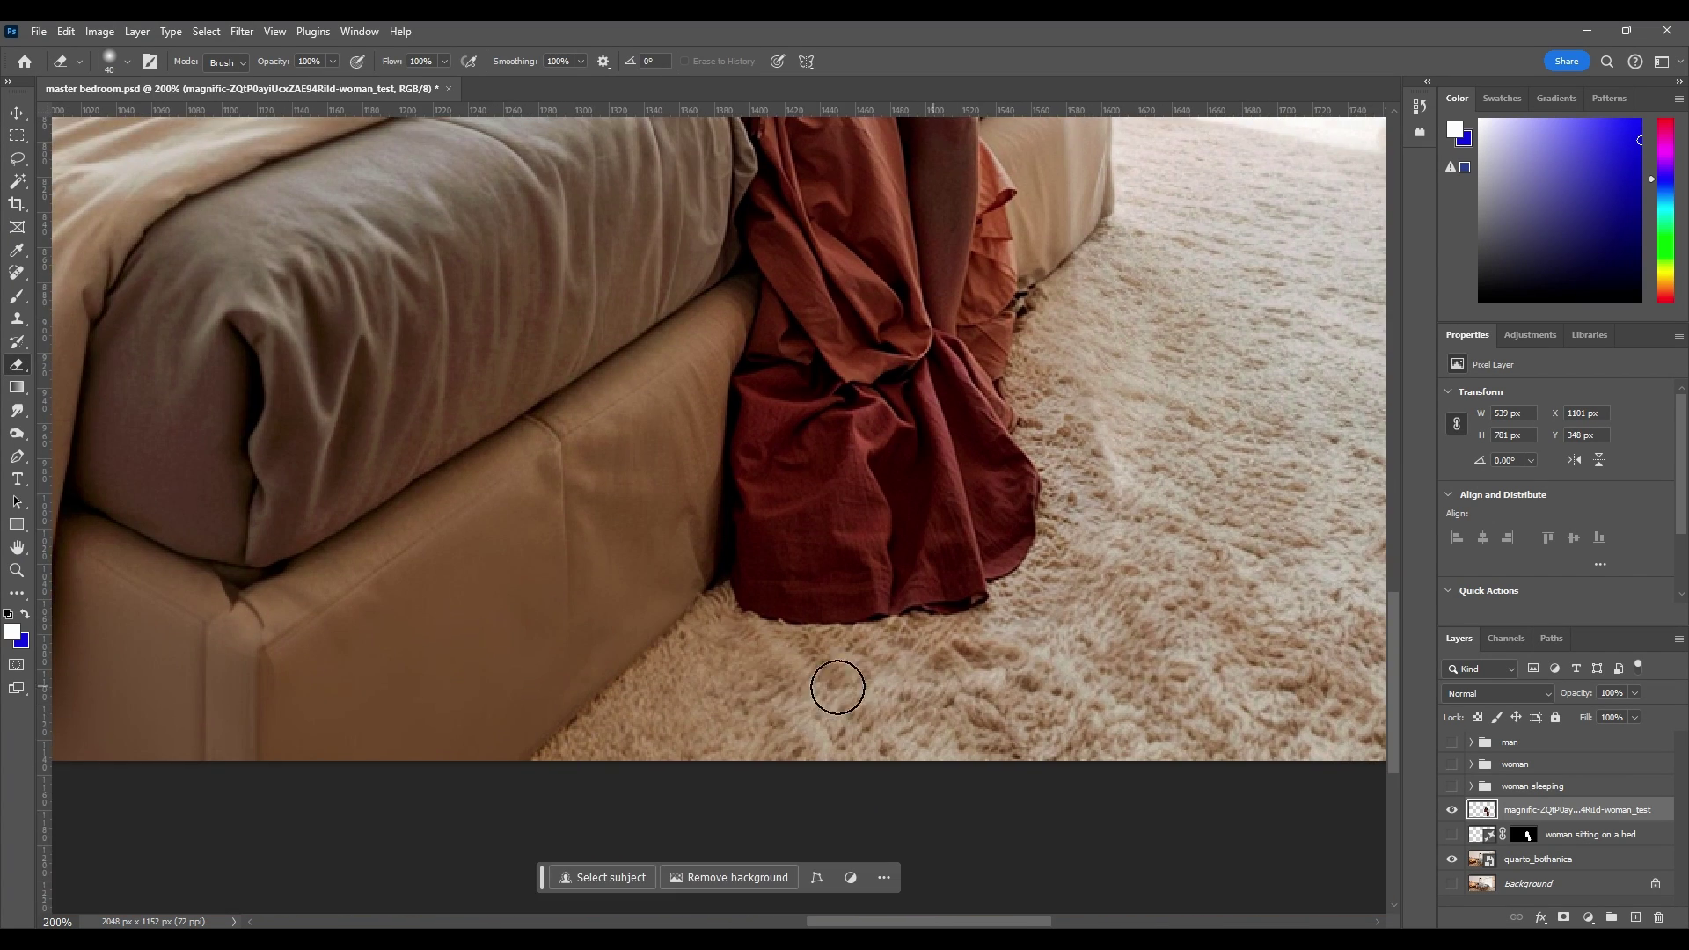
scroll(1056, 618, "up", 10)
scroll(967, 489, "up", 5)
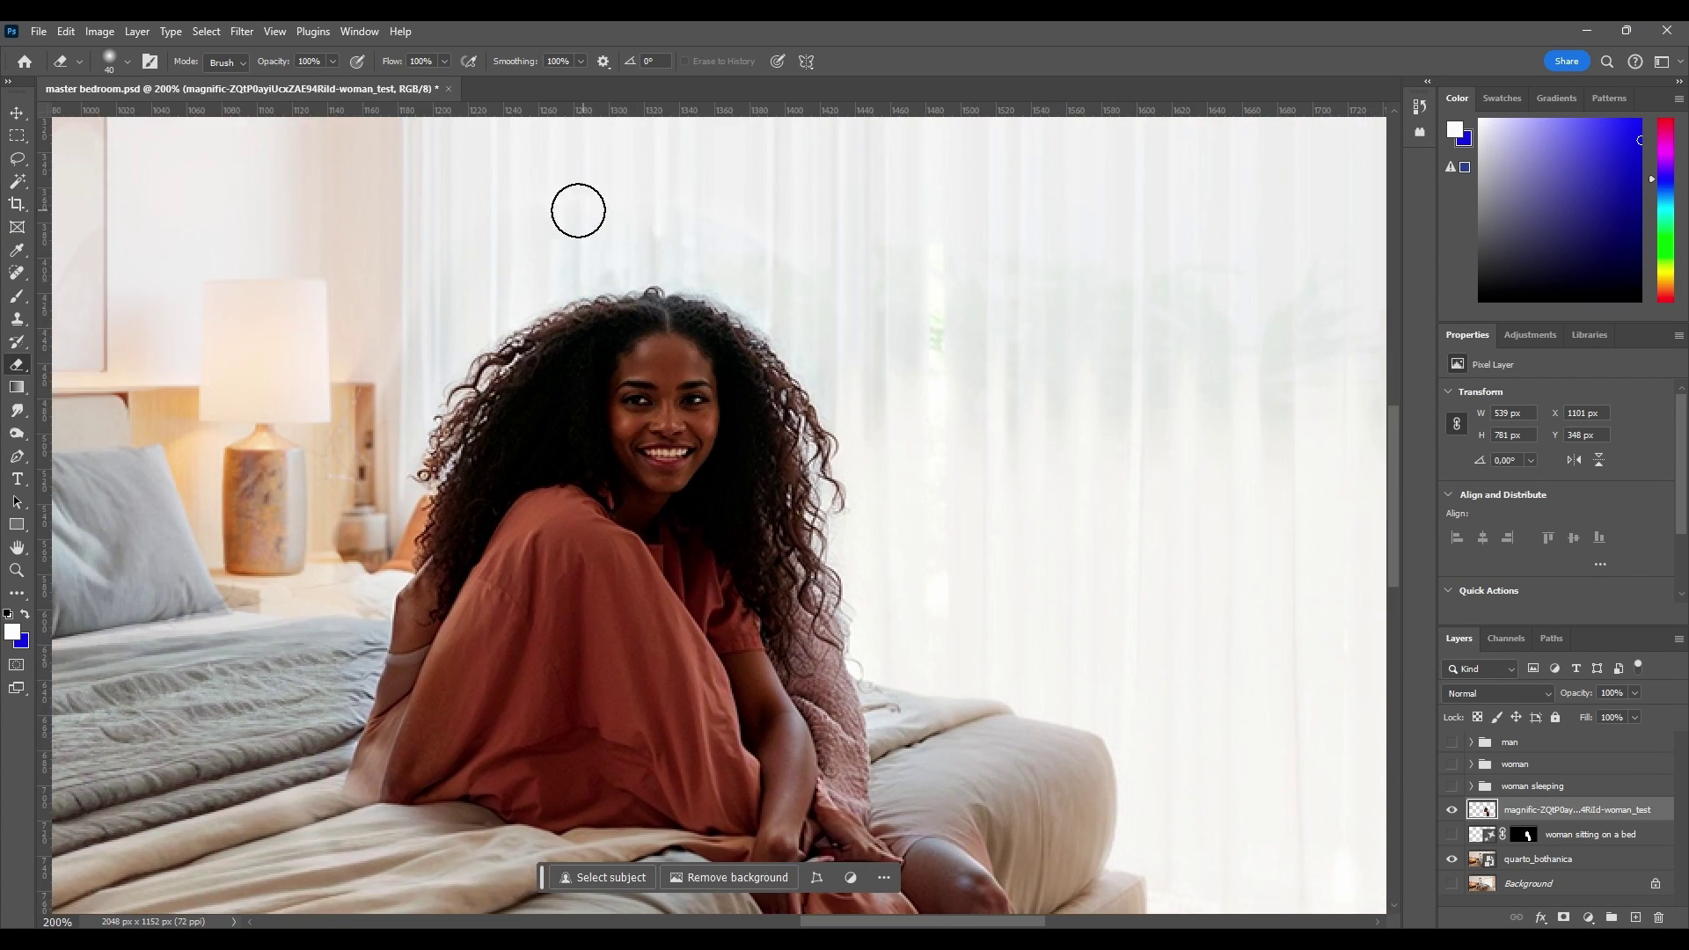
scroll(879, 308, "down", 3)
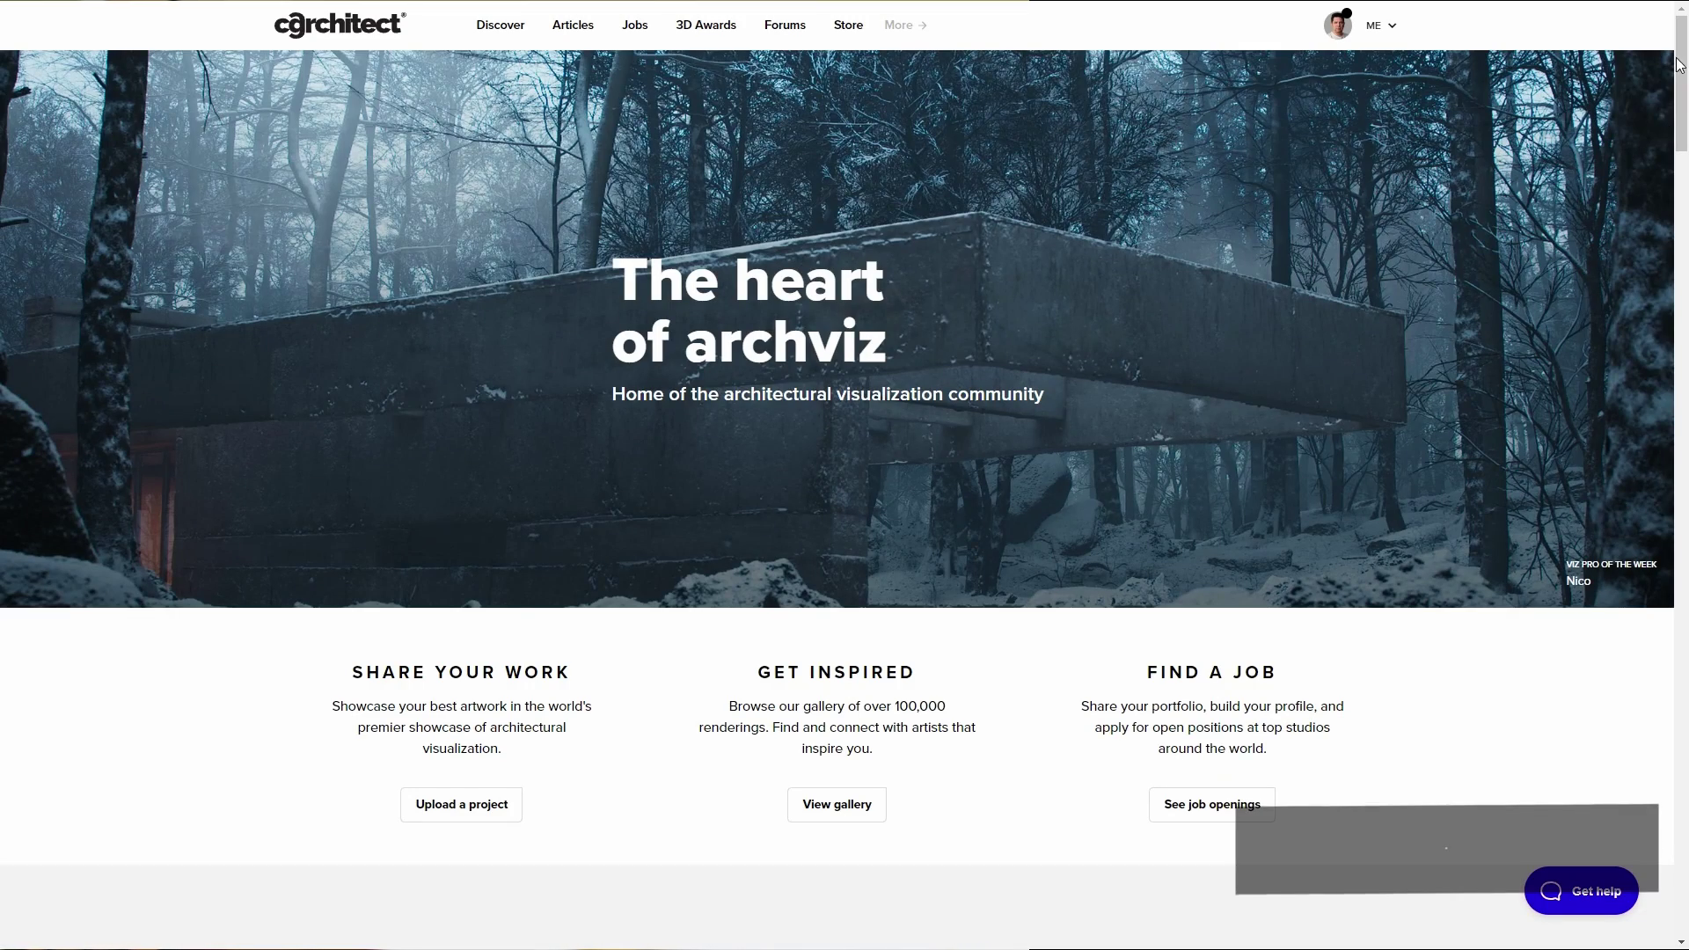
Scroll down the CGarchitect homepage past the articles toward the rendering gallery.
scroll(1683, 40, "down", 1)
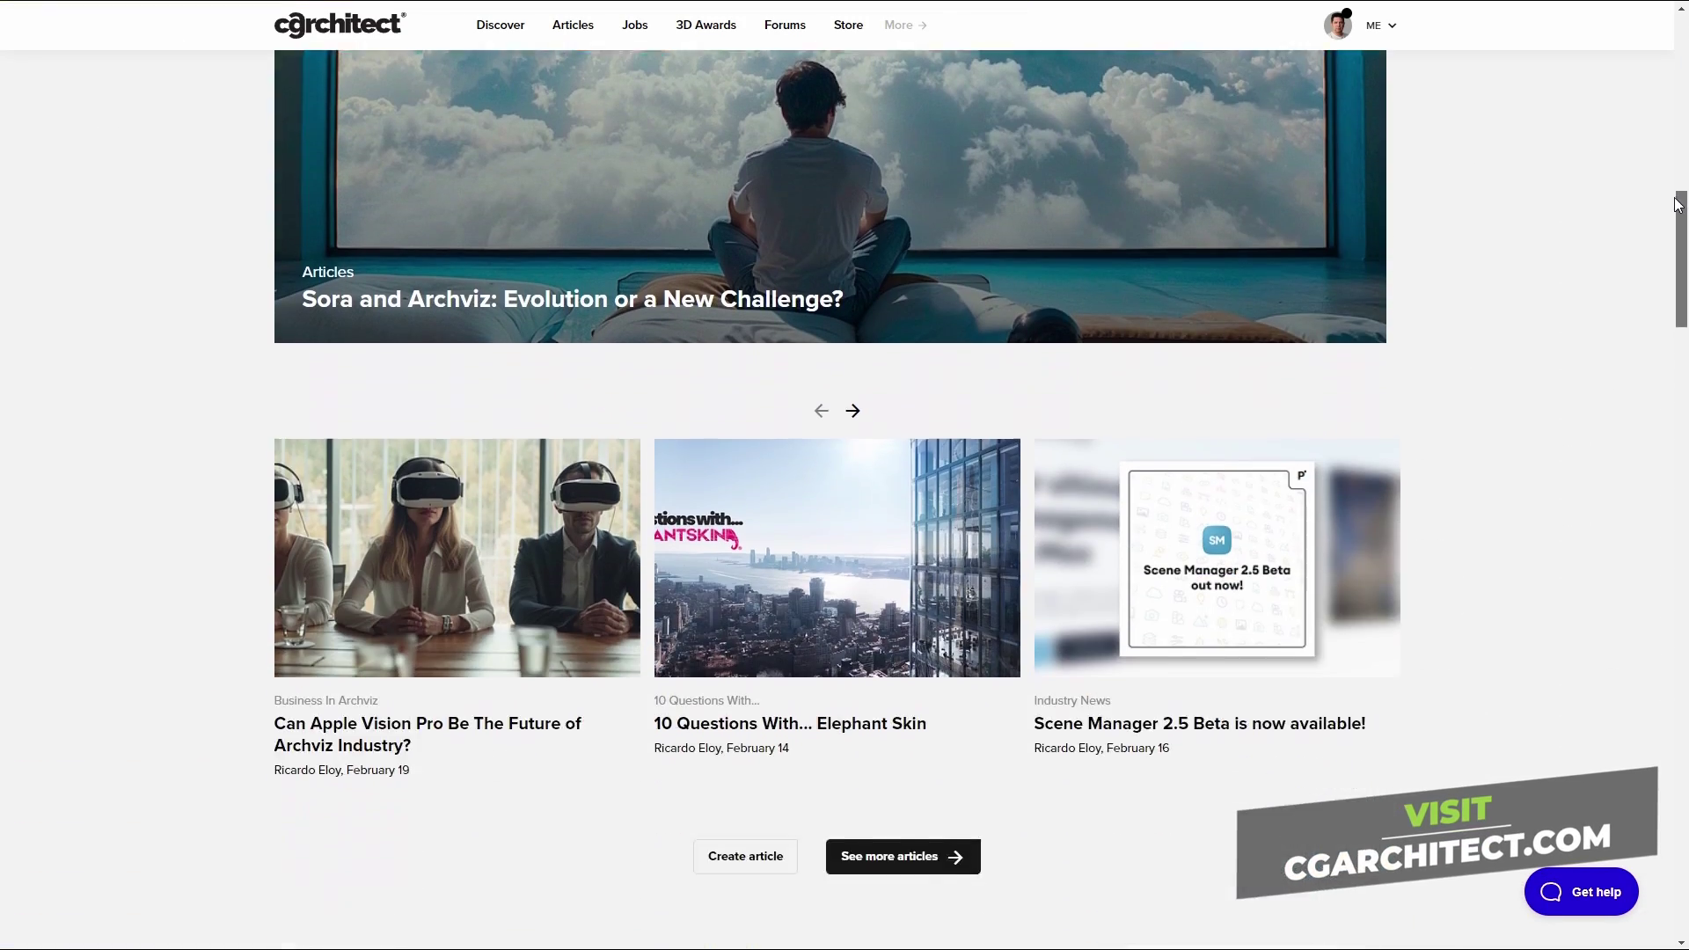